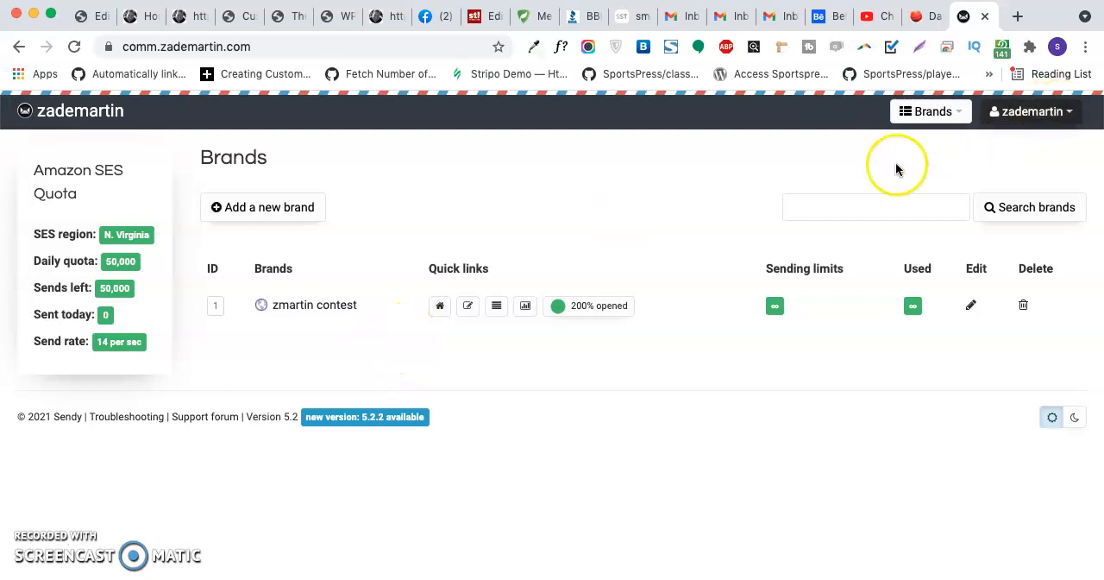
- Switch to the CricGupp WordPress admin dashboard and look over its contents
left_click(944, 119)
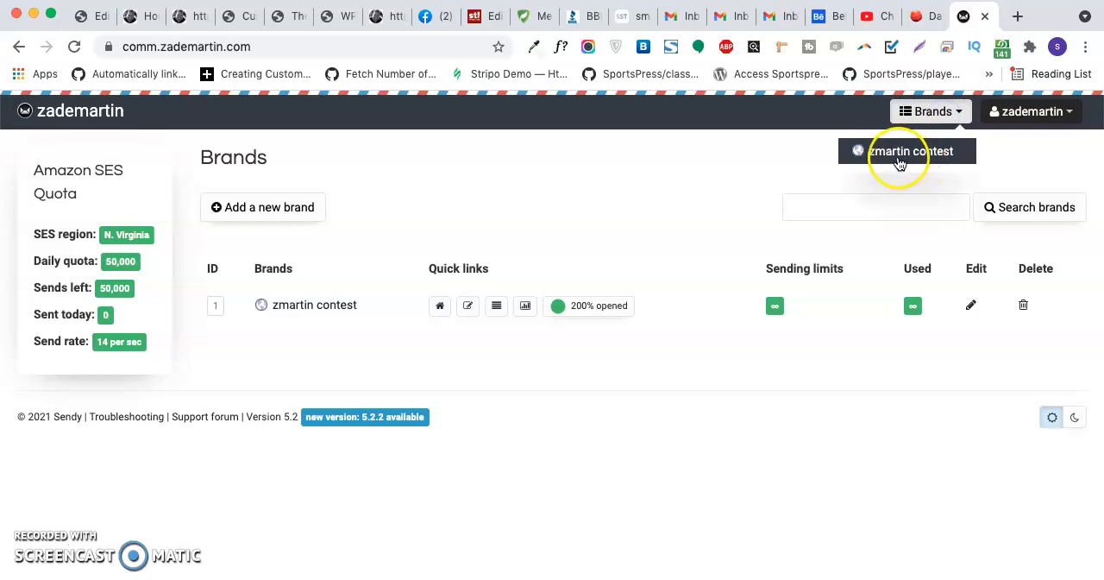
left_click(920, 21)
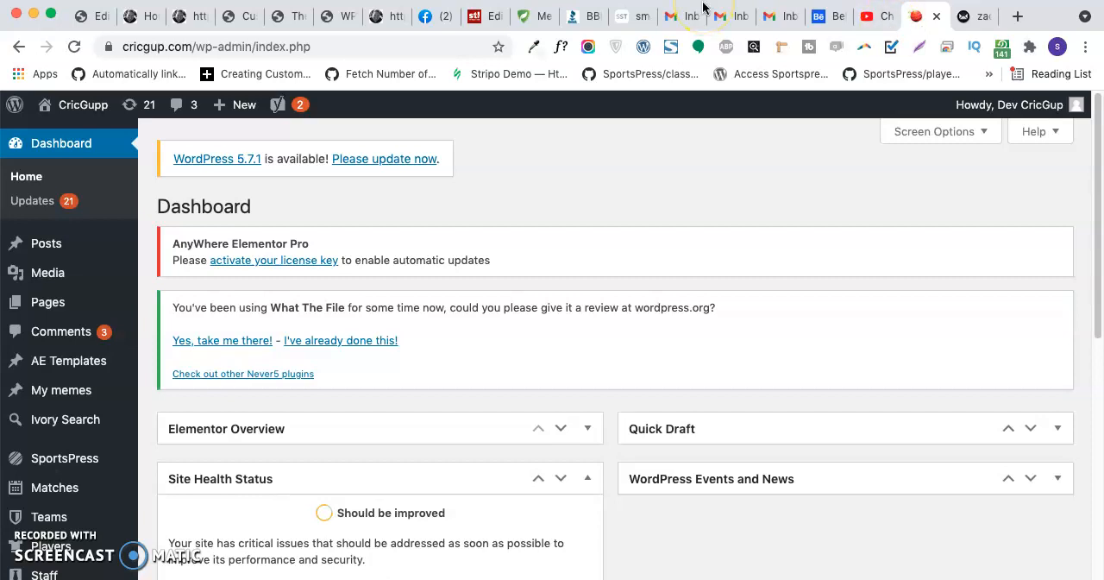
scroll(650, 178, "down", 3)
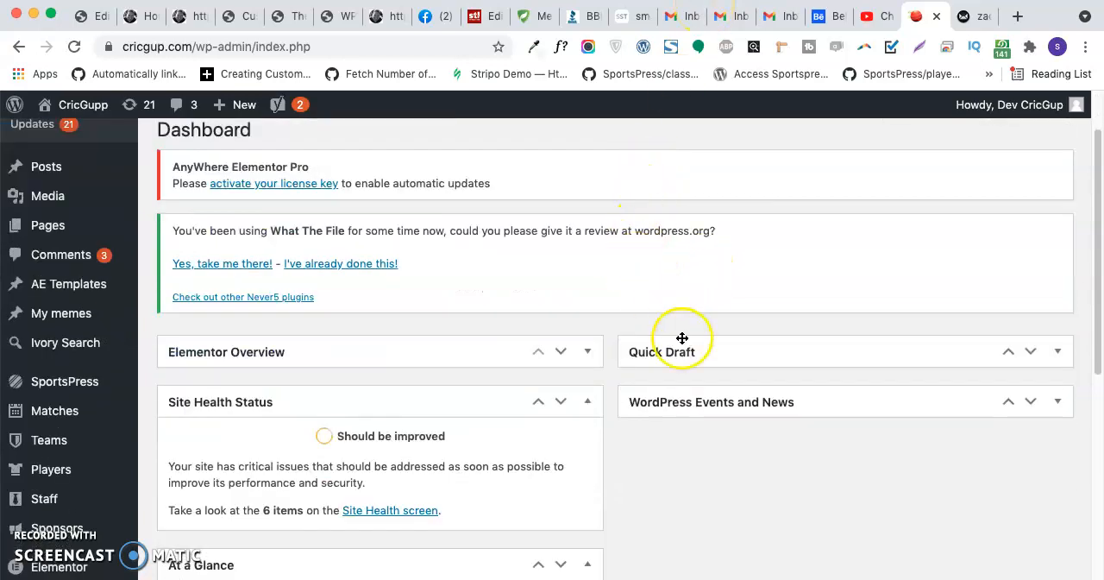
scroll(552, 384, "down", 4)
scroll(542, 380, "down", 10)
scroll(537, 375, "up", 13)
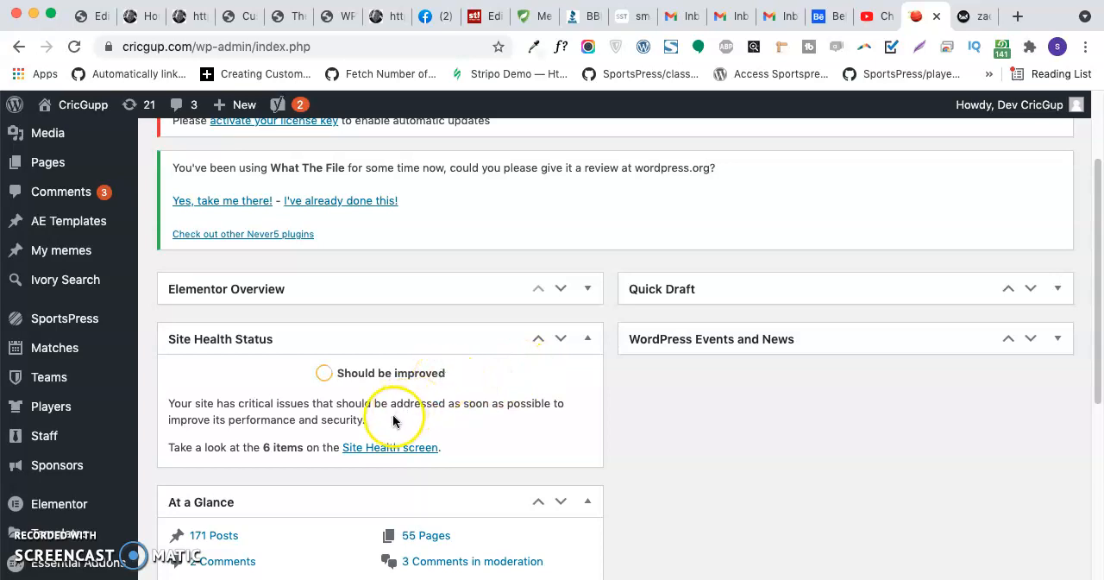
scroll(125, 436, "down", 6)
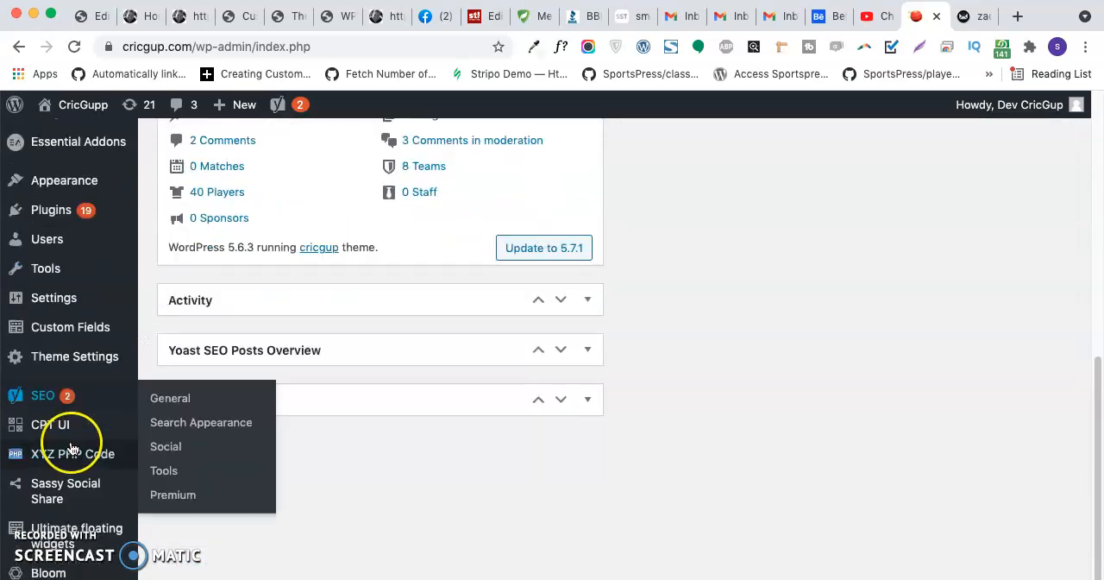
- Open the settings of the Bloom plugin from the list of installed plugins
mouse_move(66, 215)
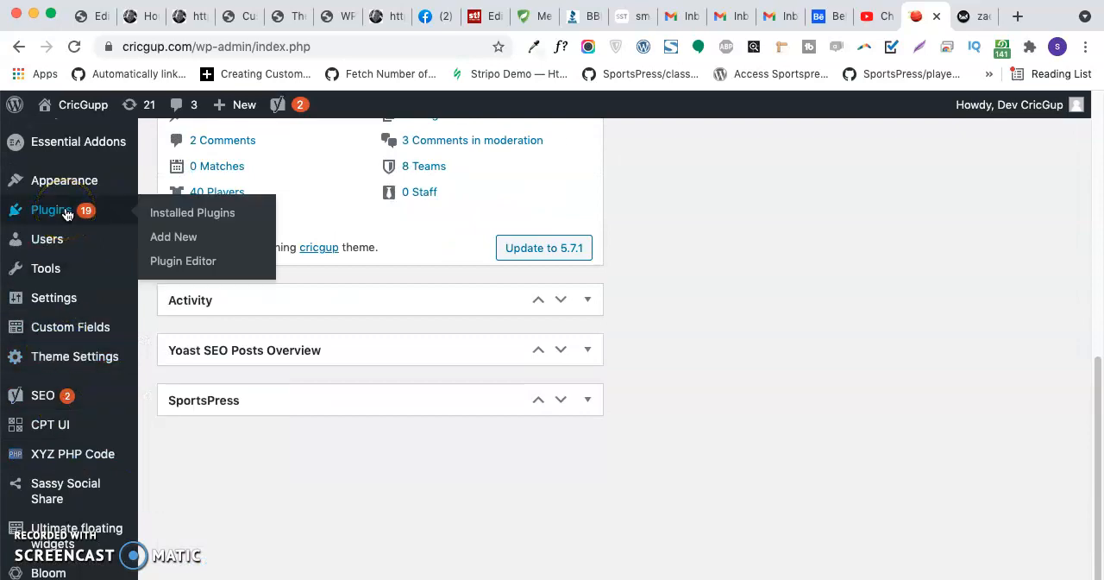
left_click(194, 248)
scroll(377, 406, "up", 10)
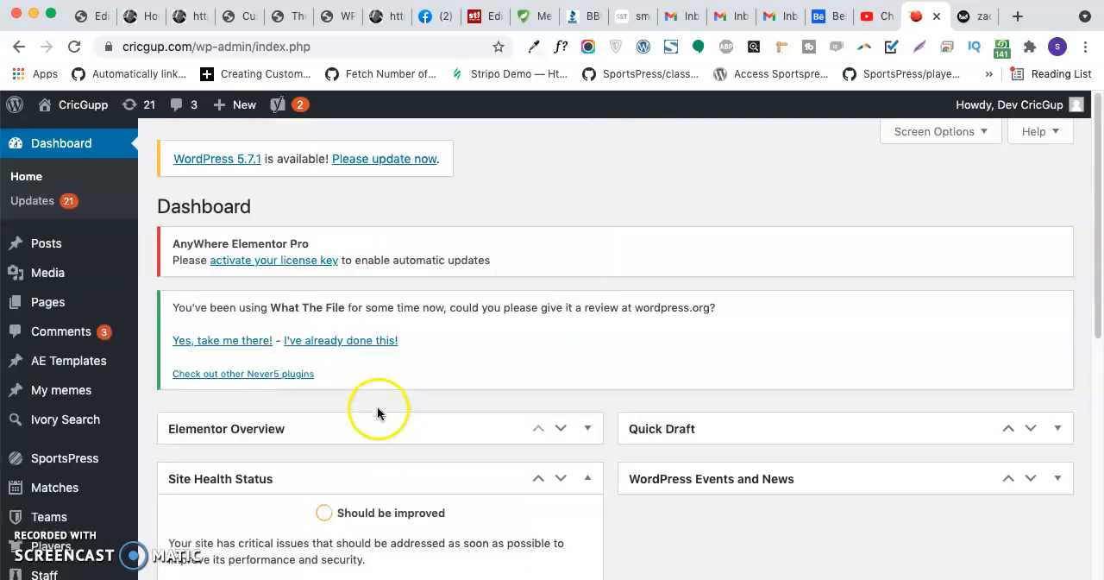
scroll(377, 406, "down", 10)
mouse_move(91, 380)
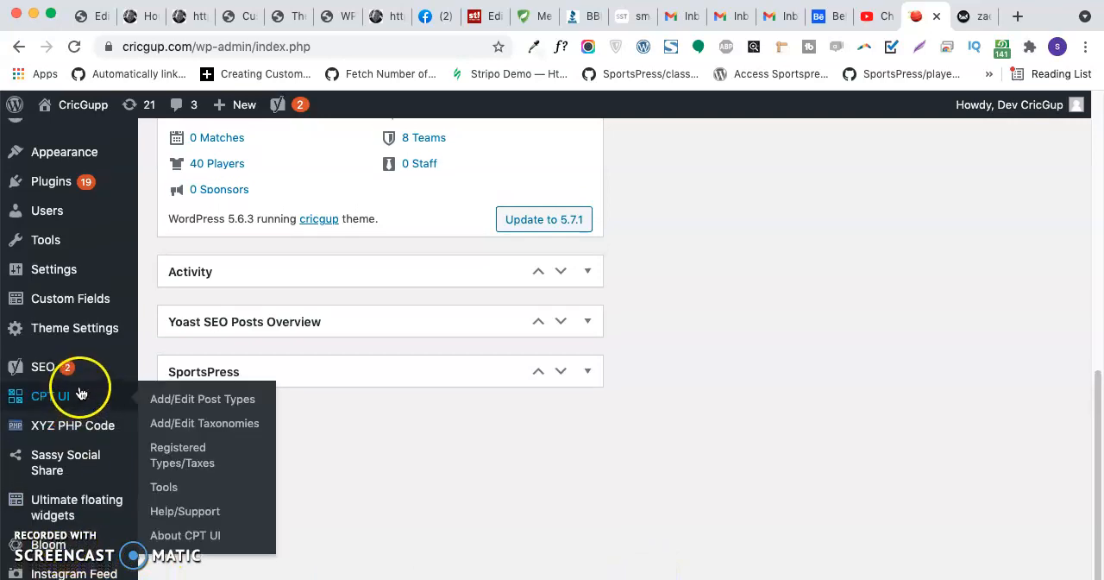
left_click(57, 182)
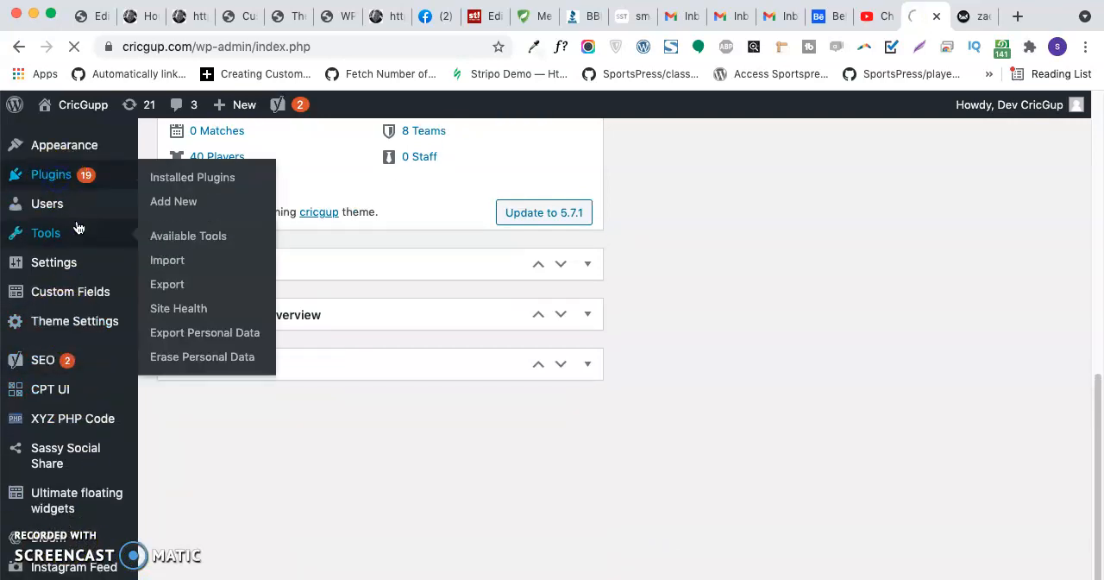
mouse_move(74, 212)
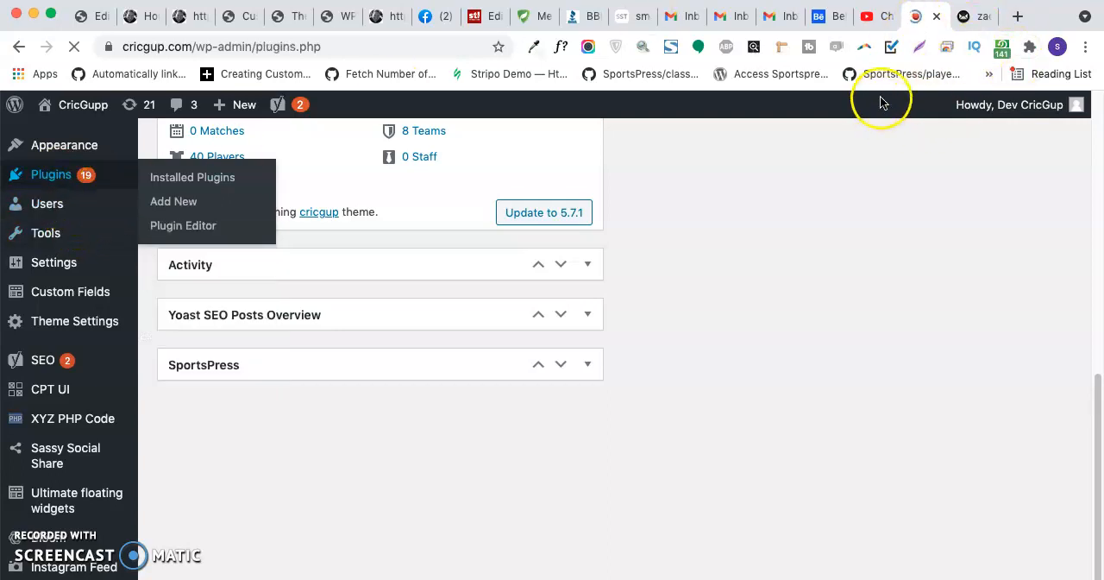
scroll(486, 254, "down", 5)
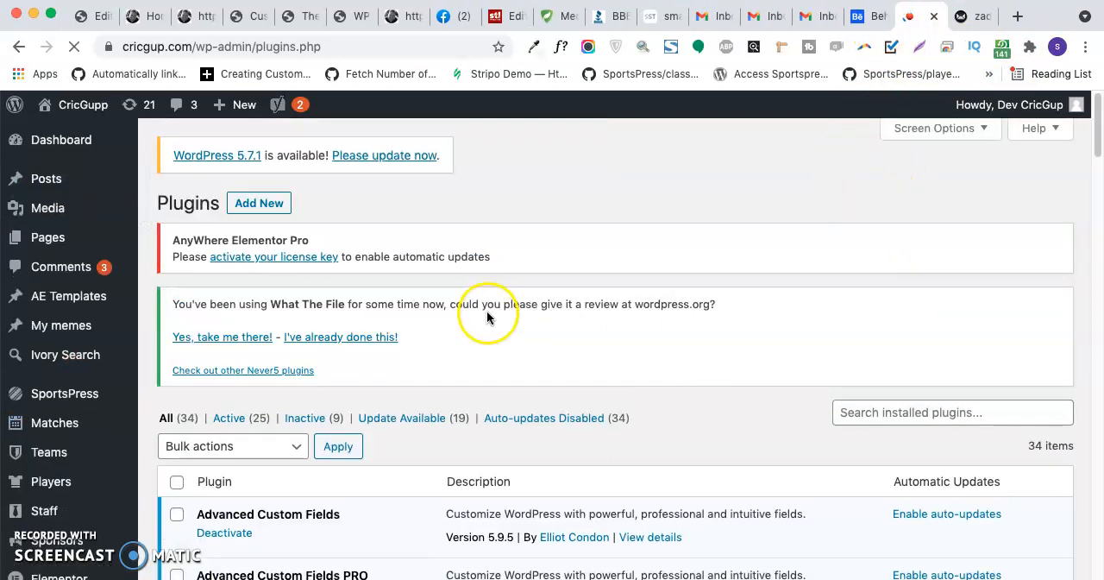
scroll(199, 410, "down", 5)
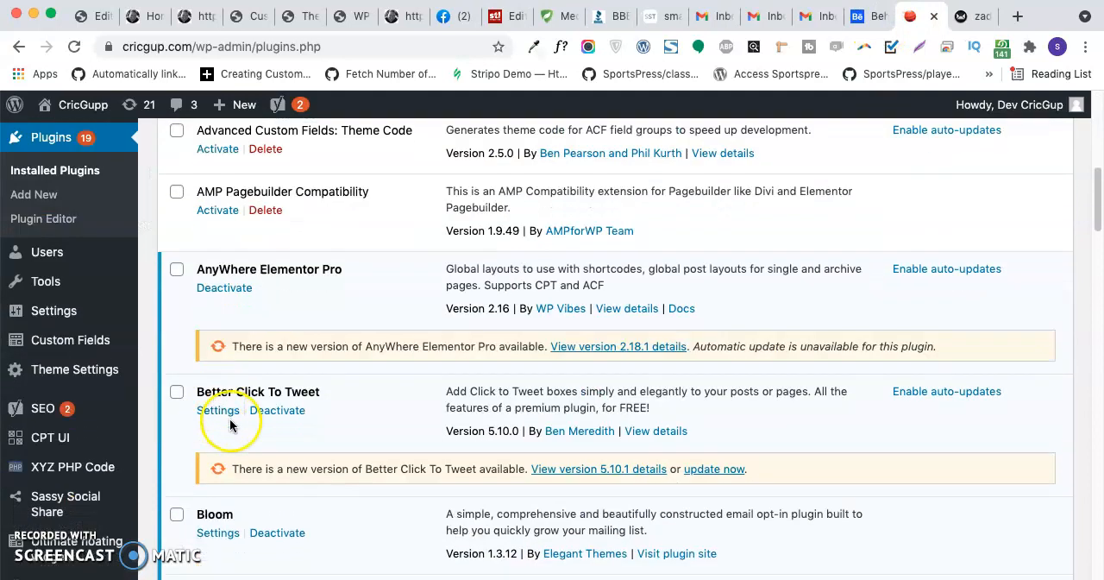
left_click(219, 515)
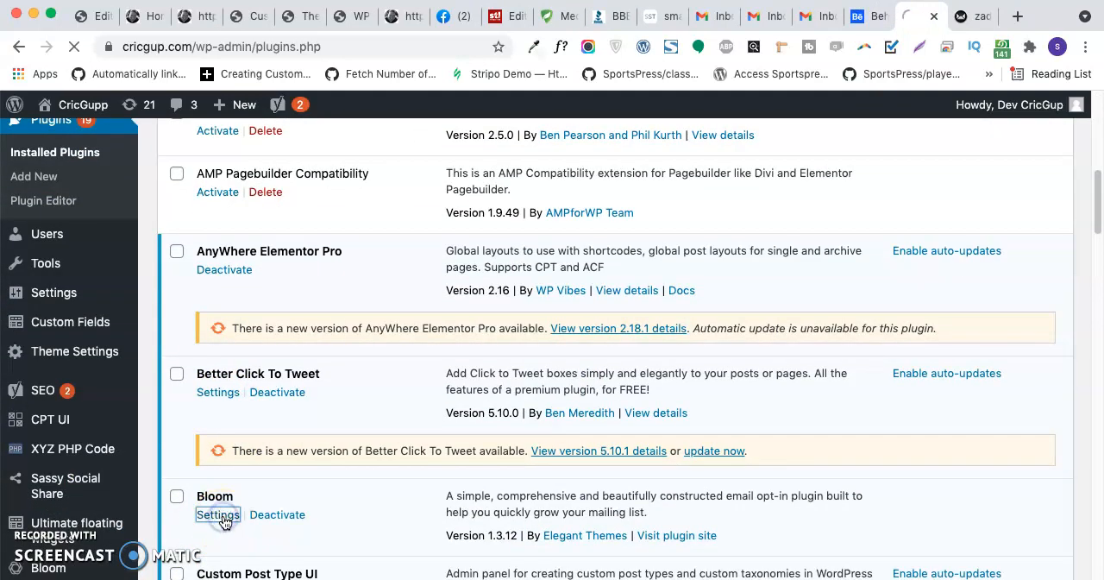
- Start a new Bloom optin of the Inline type
scroll(310, 371, "down", 4)
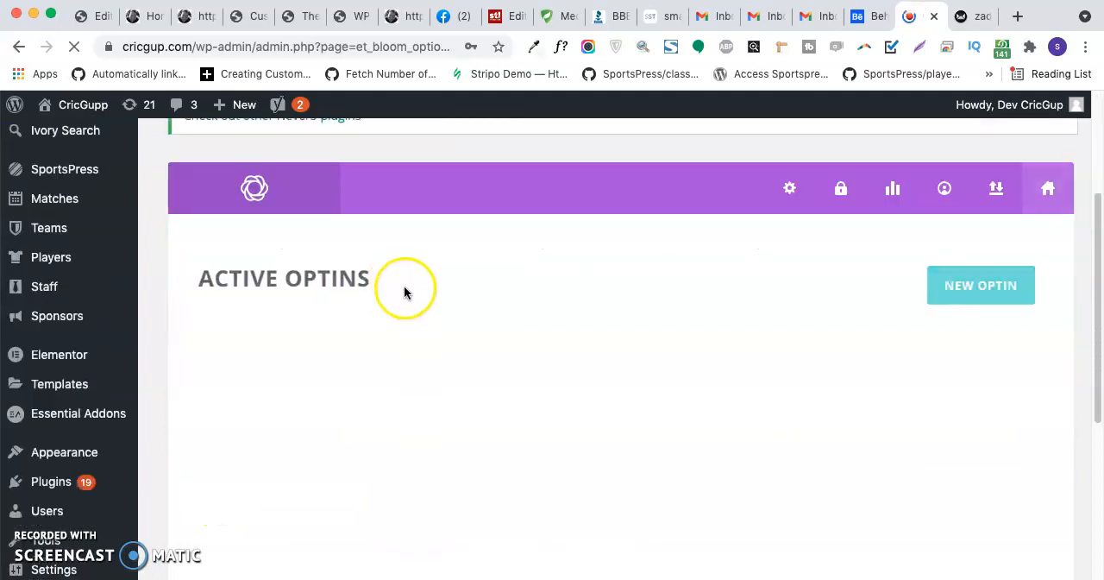
scroll(941, 303, "down", 4)
scroll(892, 374, "up", 5)
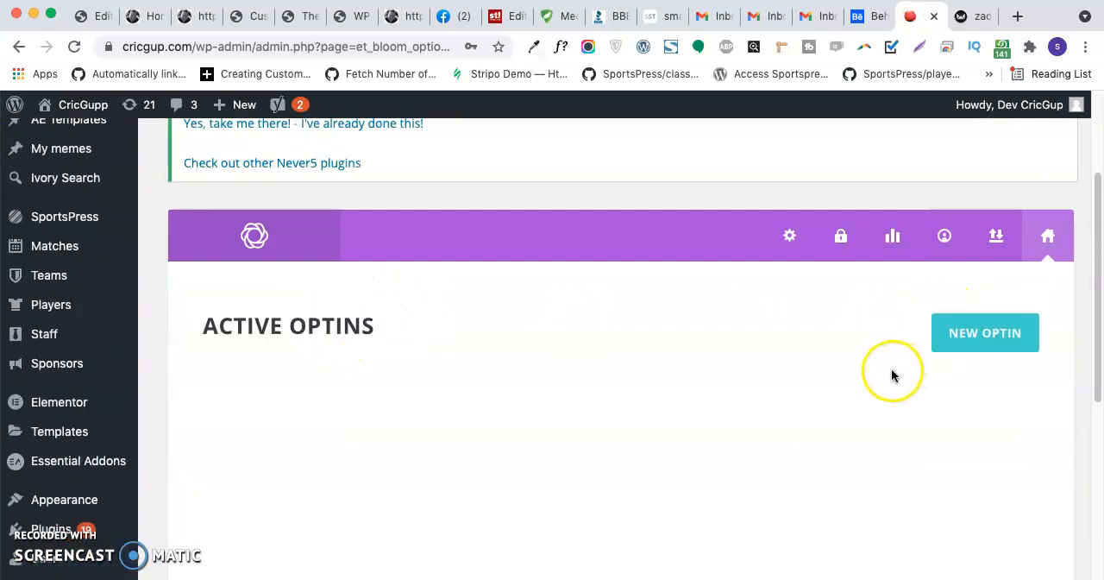
scroll(772, 349, "down", 3)
scroll(806, 305, "up", 1)
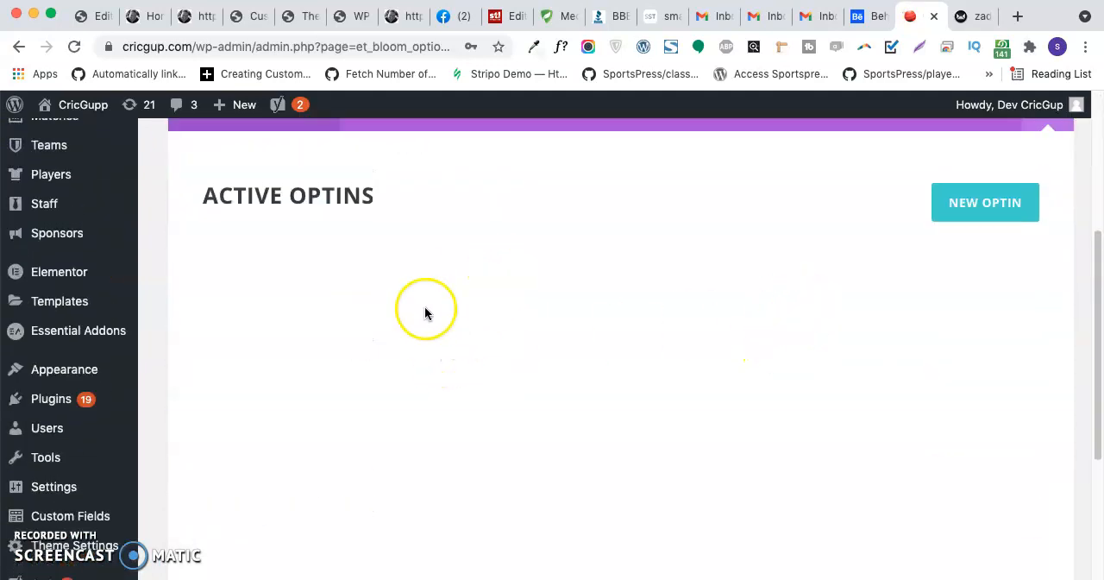
scroll(875, 345, "up", 1)
left_click(983, 222)
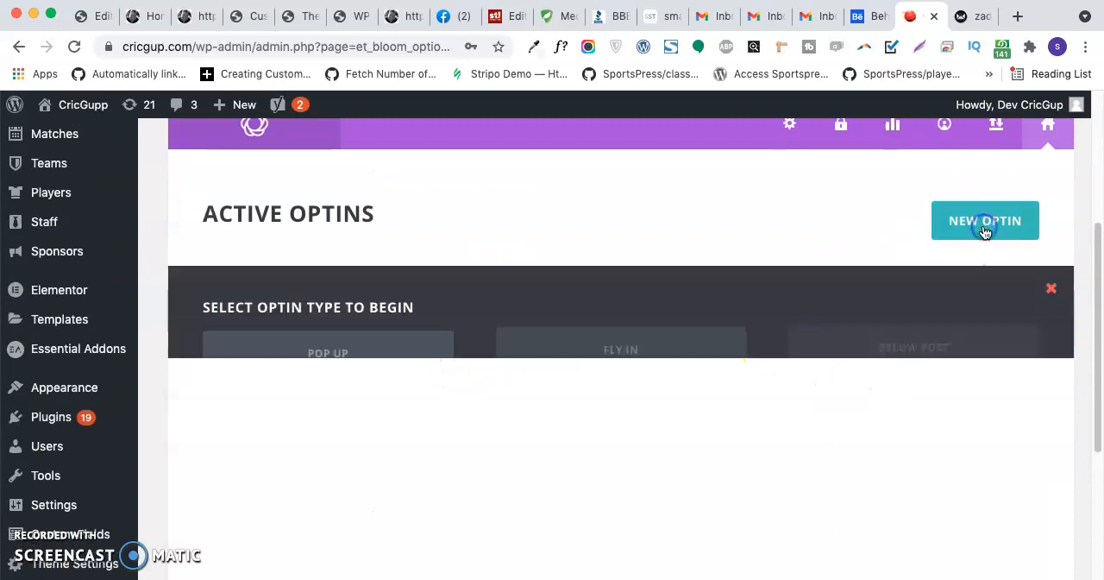
scroll(328, 463, "down", 3)
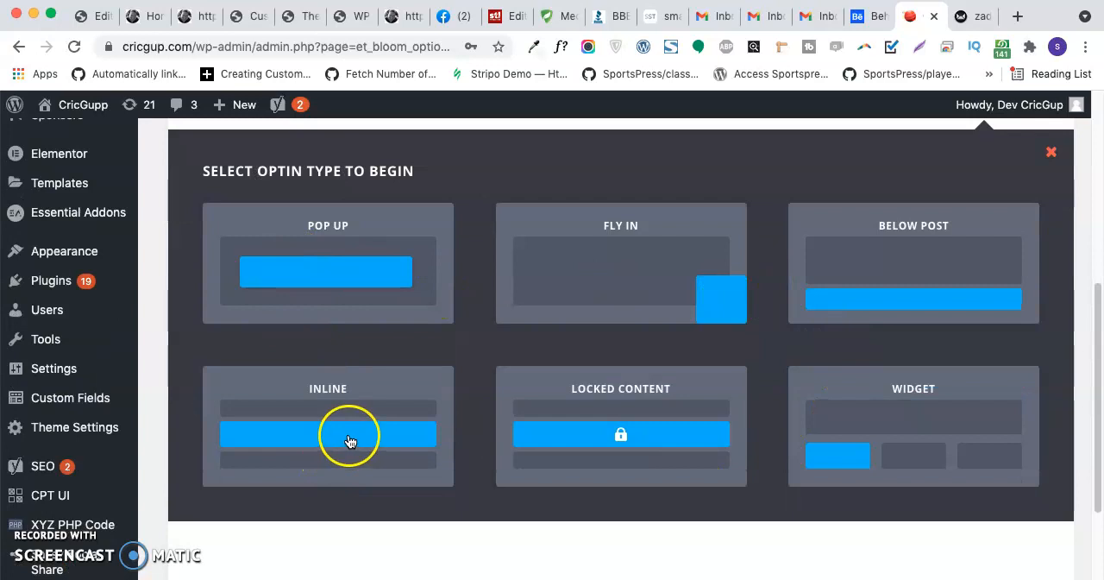
left_click(356, 442)
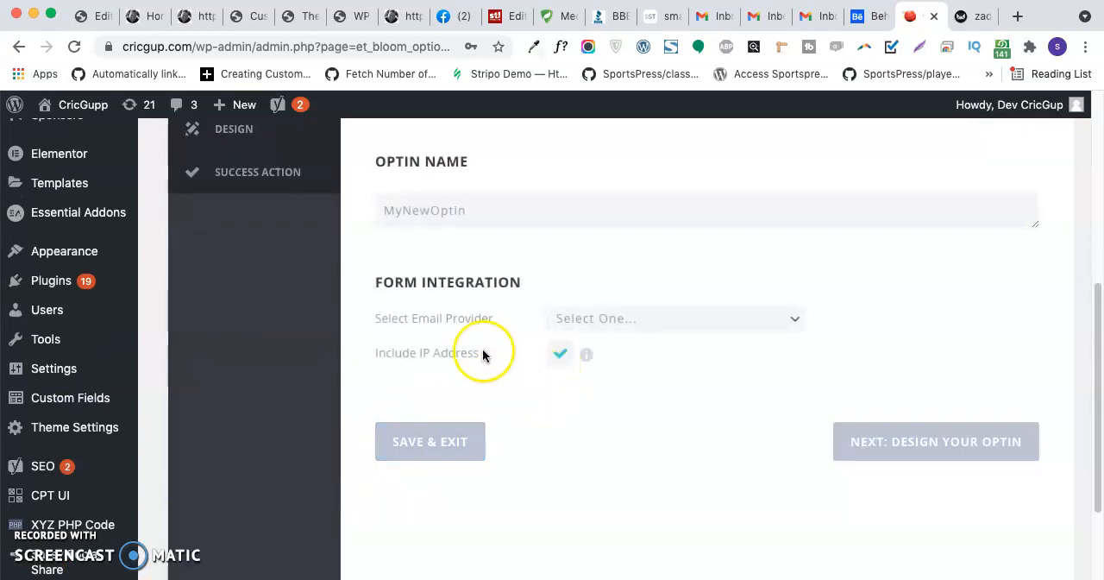
- Name the new optin "Sendy Subscription Box", correcting the misspelled middle word with the spelling suggestion
left_click(449, 208)
key("super+a")
type("S")
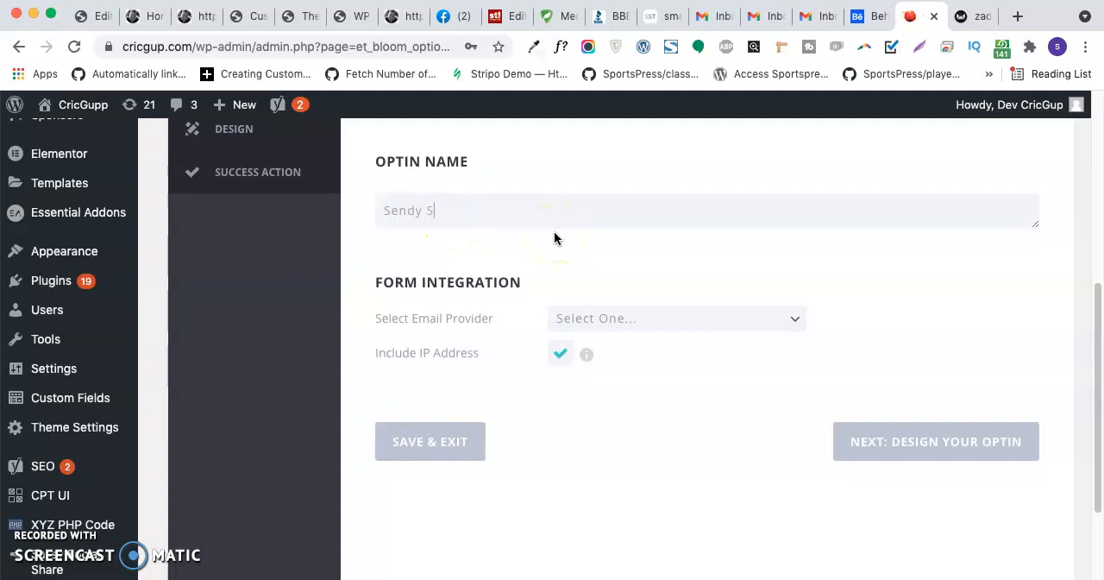
type("endy Subscribtio")
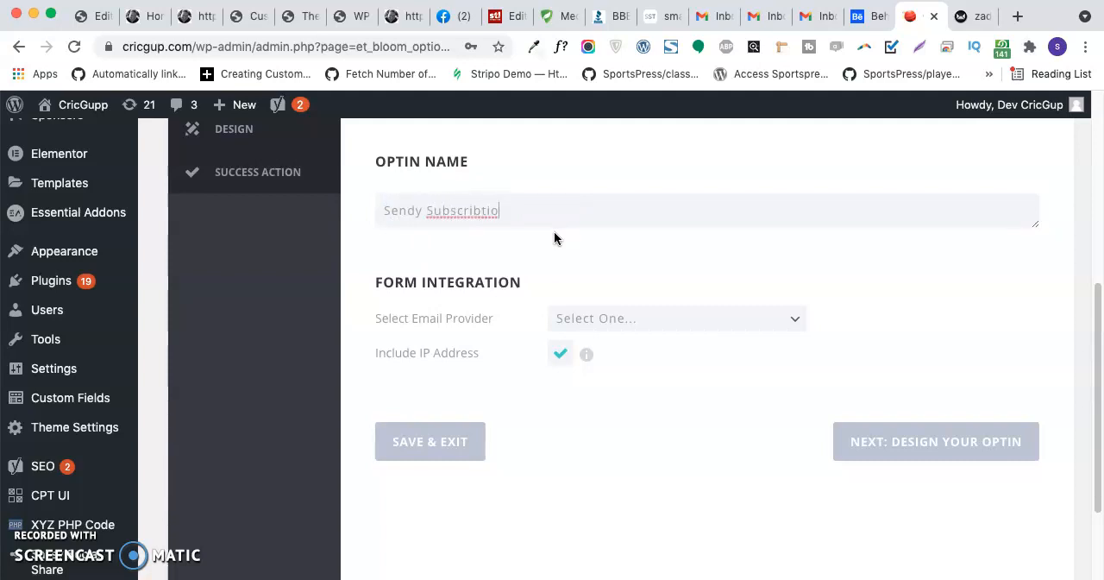
type("n Box")
double_click(466, 213)
right_click(469, 215)
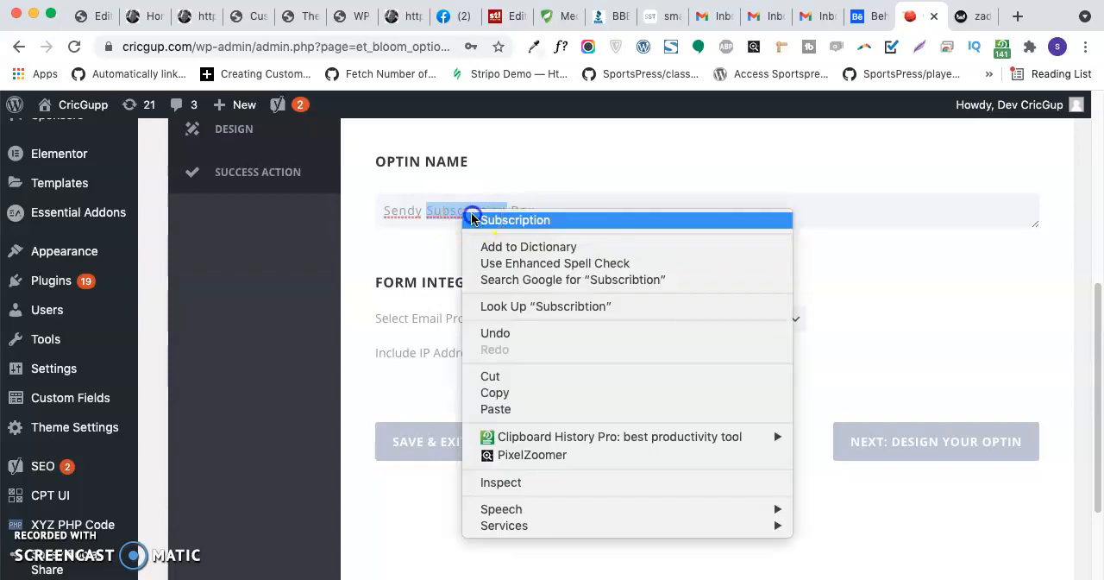
left_click(473, 219)
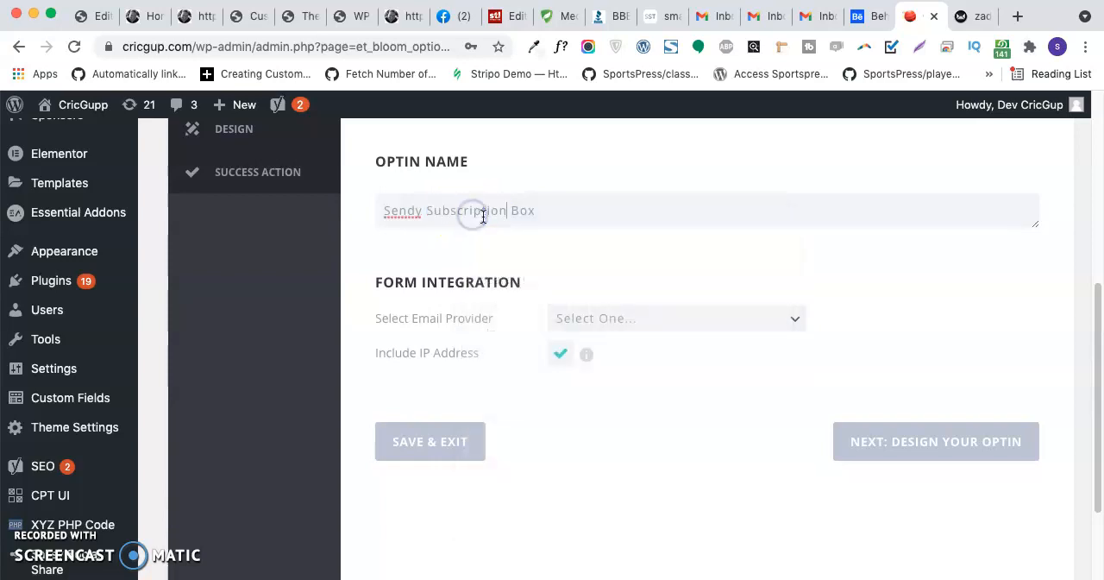
- Set the optin's email provider to Custom HTML Form and place the cursor in the empty HTML field
left_click(673, 319)
scroll(654, 434, "down", 2)
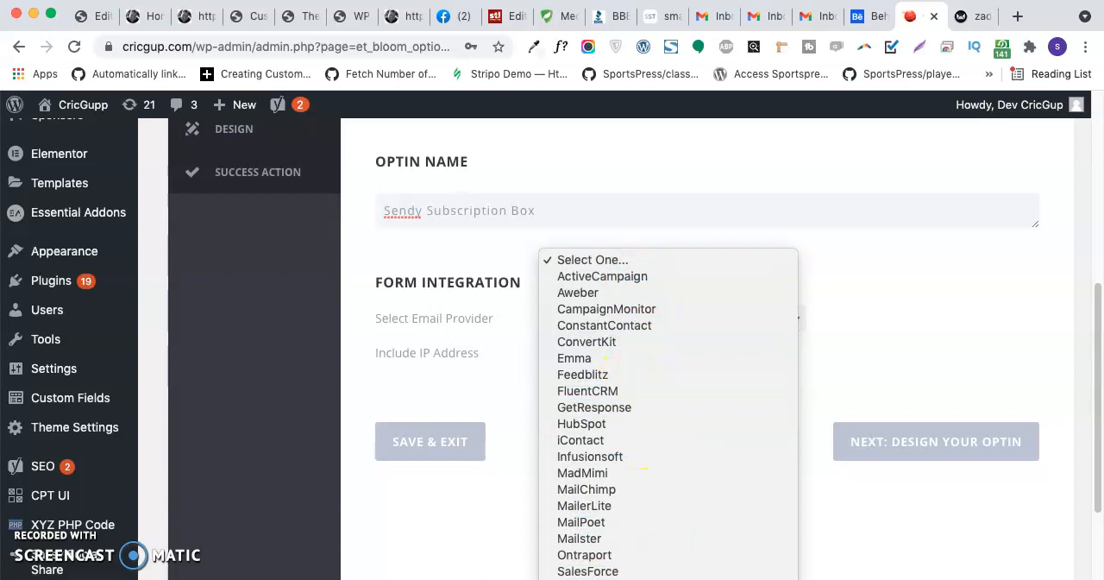
left_click(638, 579)
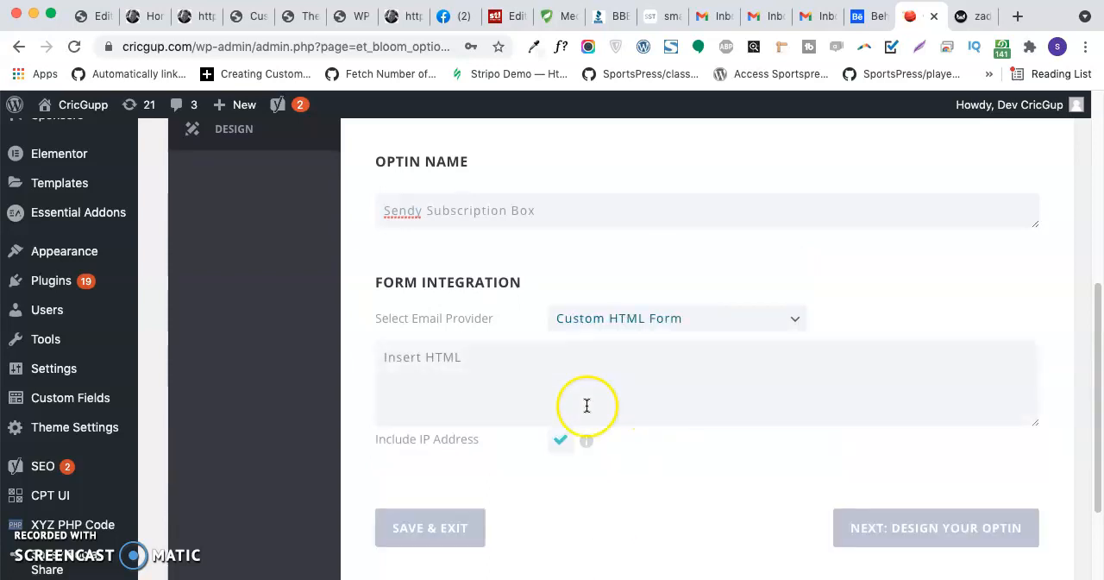
left_click(465, 374)
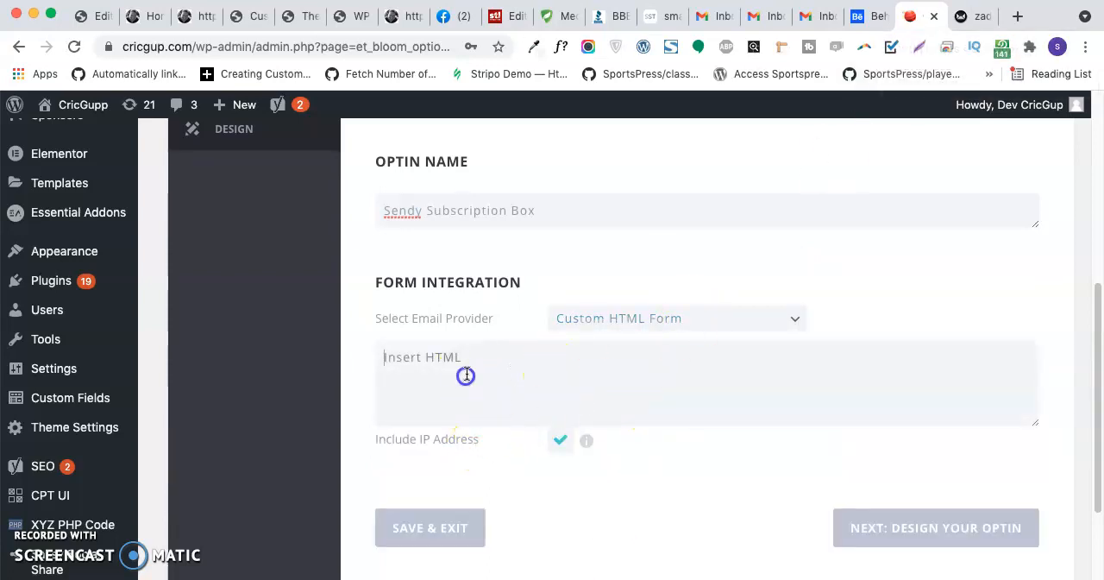
- Switch to Sendy and open the Blog Zademartin subscriber list of the zmartin contest brand
left_click(966, 15)
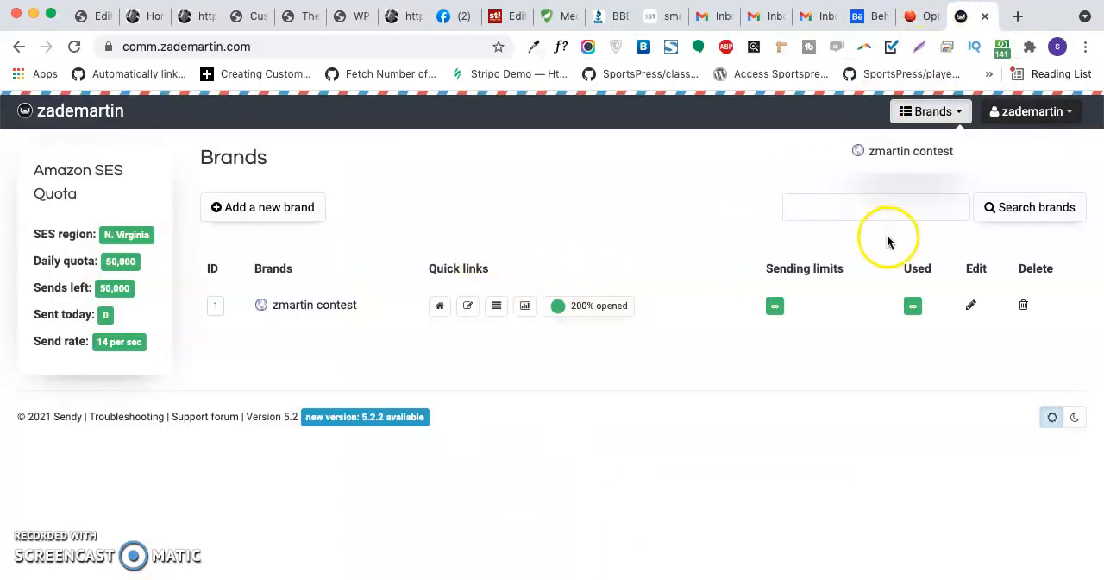
left_click(897, 154)
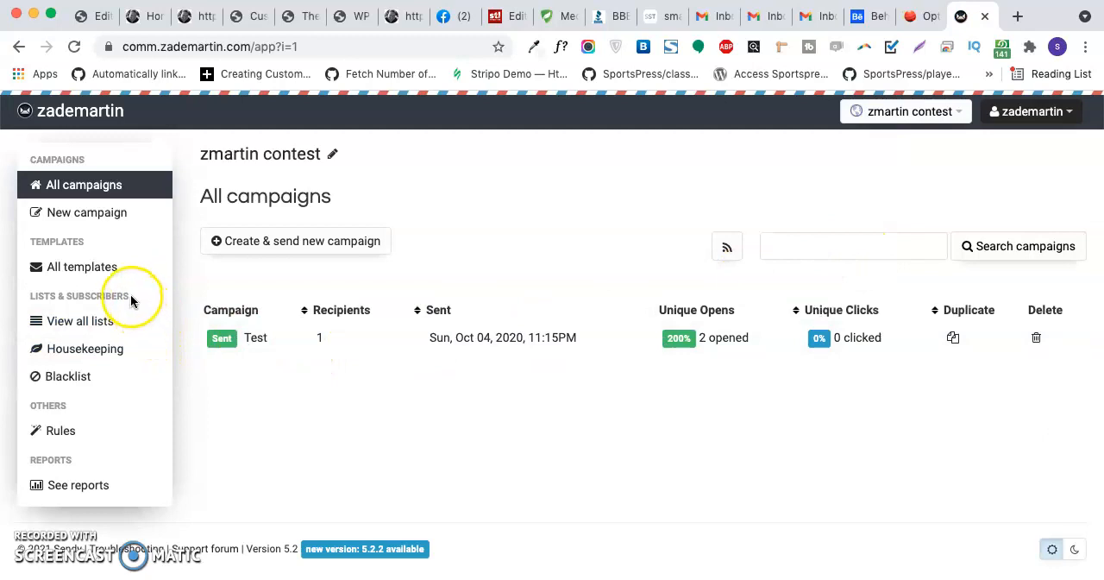
left_click(77, 325)
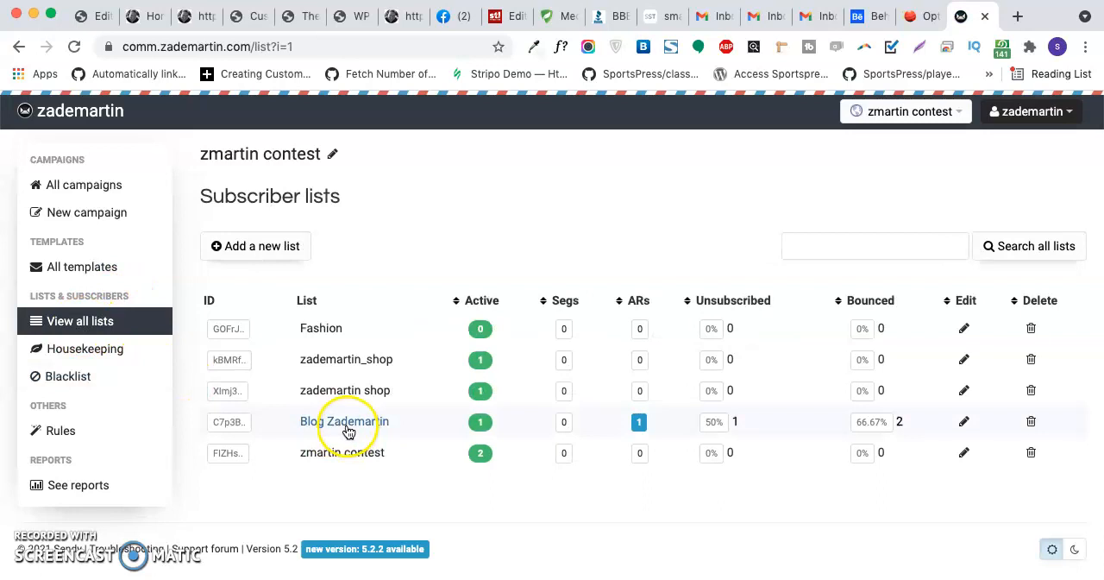
left_click(344, 426)
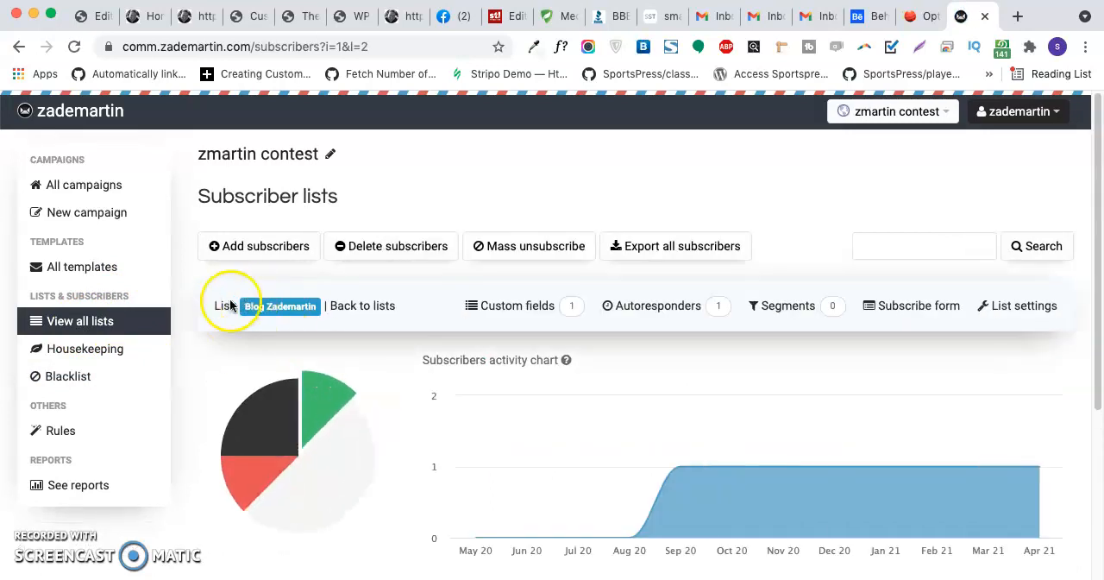
- Open the list's subscribe form, review the ready-to-use URL, and select the entire embeddable subscribe form HTML code
left_click(918, 308)
left_click(363, 430)
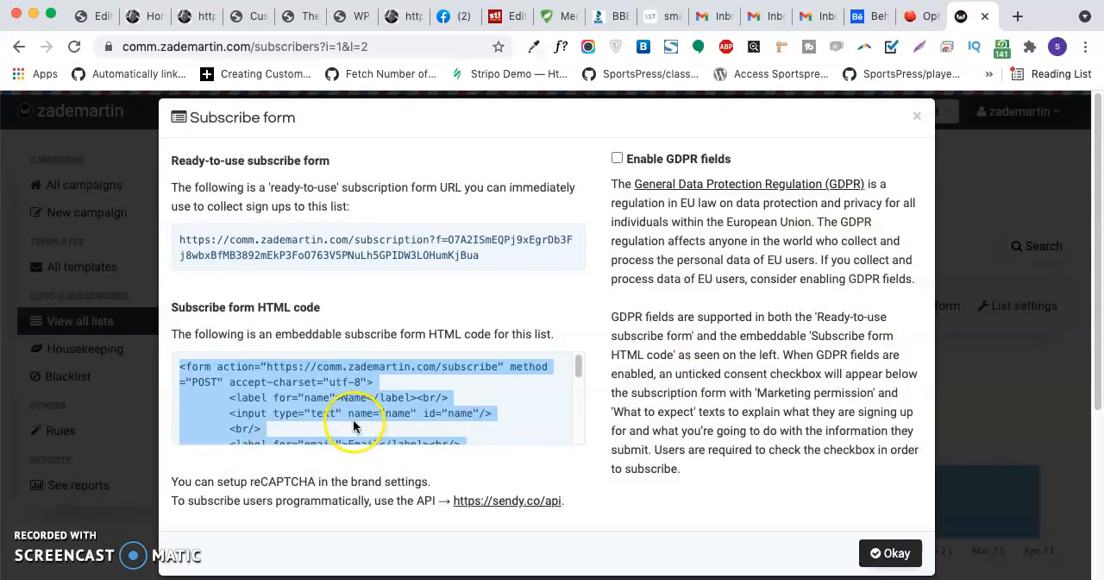
scroll(353, 419, "down", 5)
scroll(359, 420, "up", 5)
left_click(253, 249)
left_click(293, 401)
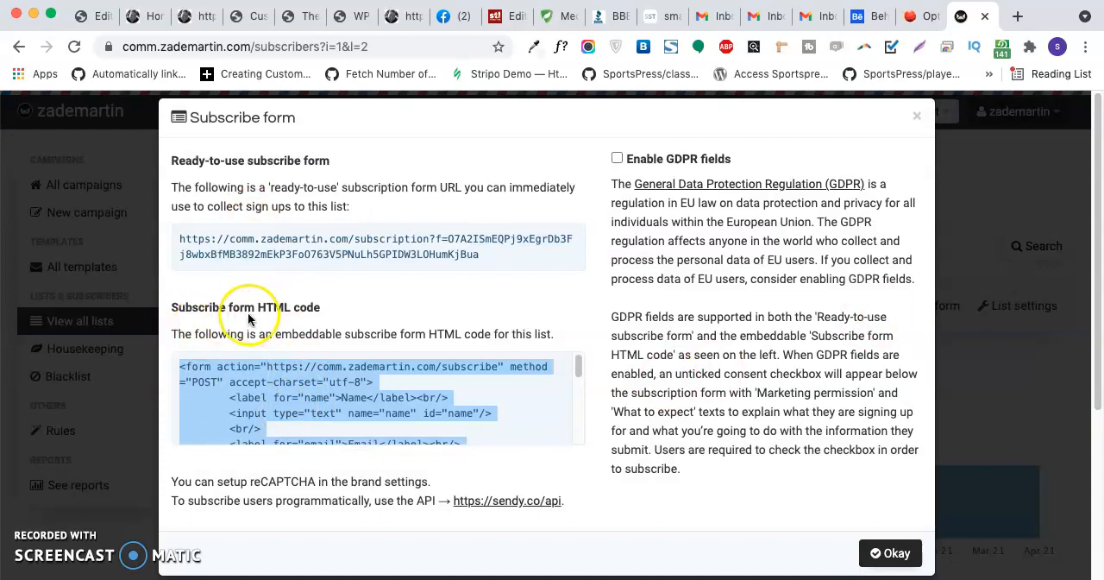
left_click(285, 248)
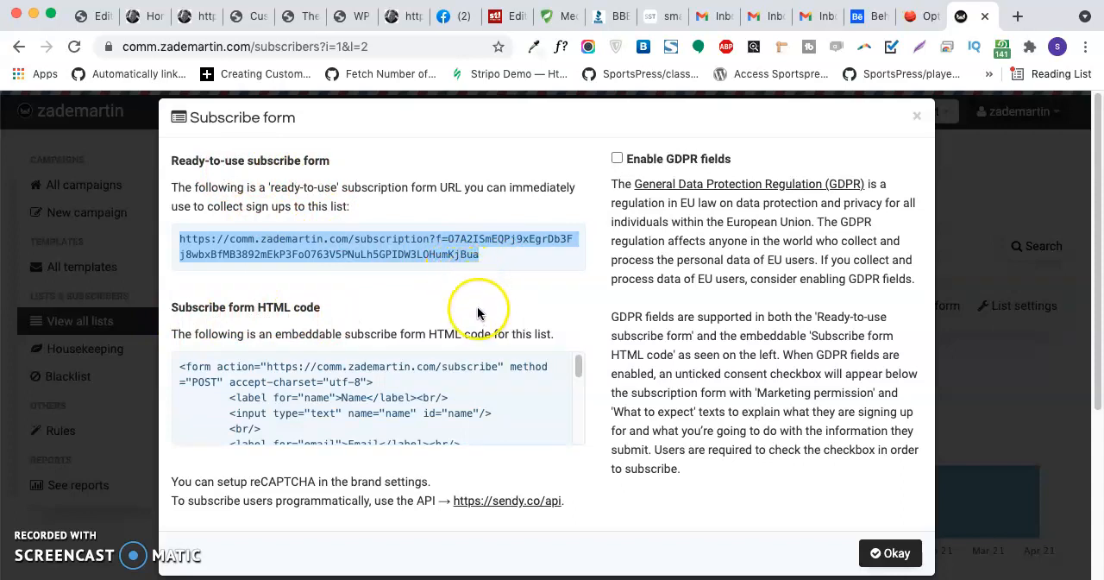
left_click(381, 399)
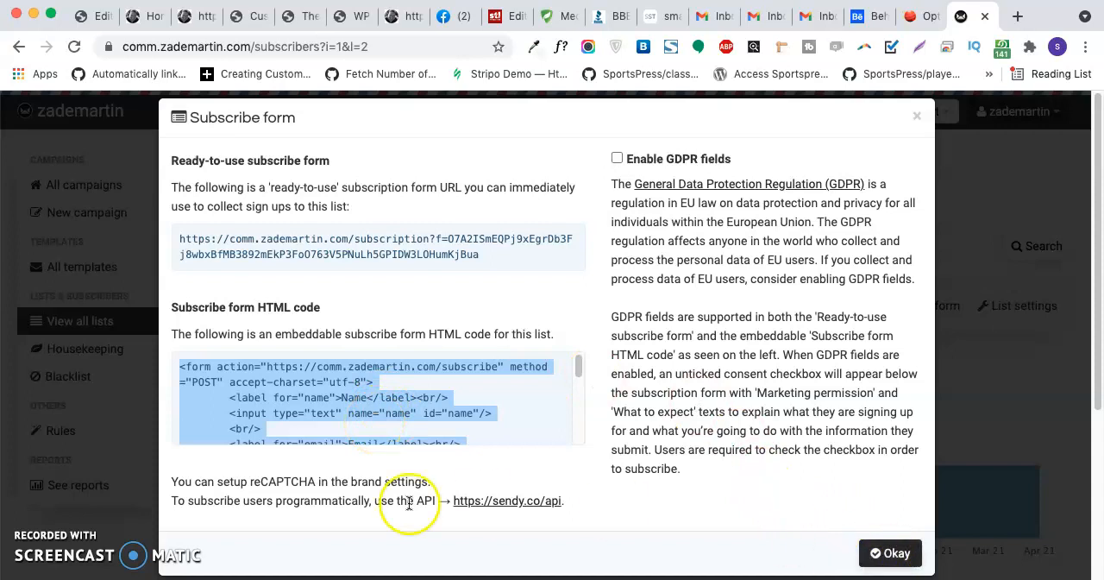
- Reselect the list's entire embeddable subscribe form HTML code for copying and close the subscribe form dialog
left_click(362, 247)
left_click(406, 361)
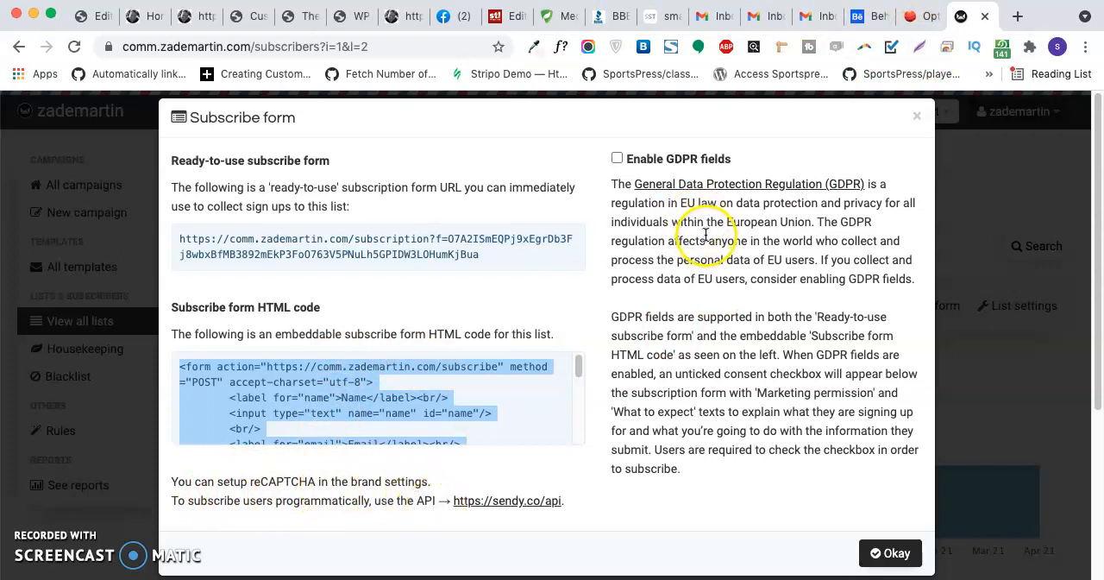
left_click(916, 119)
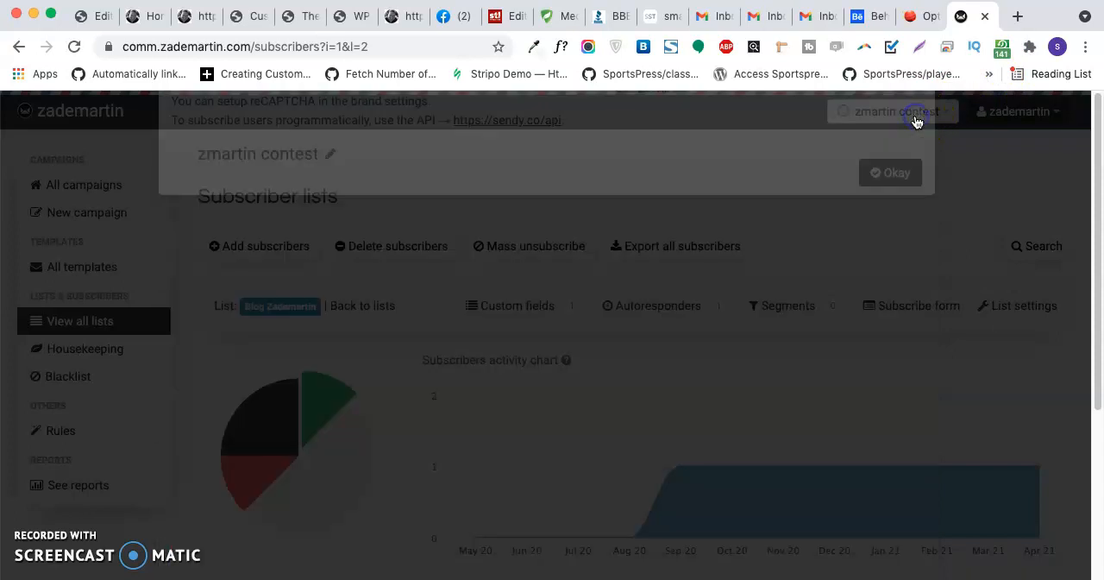
- Open the zmartin contest brand settings and examine the Google reCAPTCHA v2 section with its site key and secret key fields
left_click(912, 119)
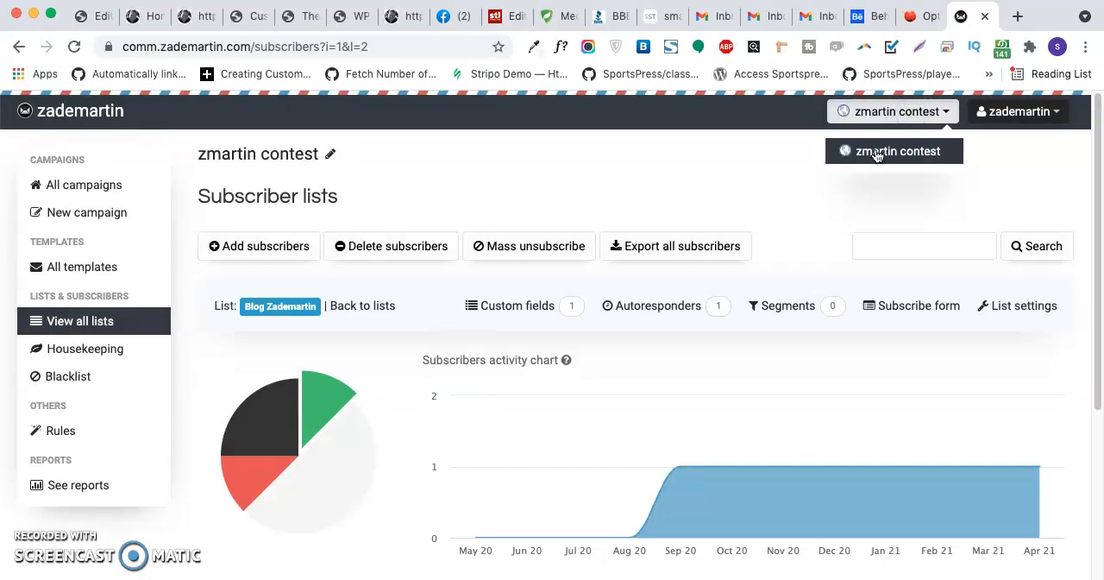
left_click(628, 185)
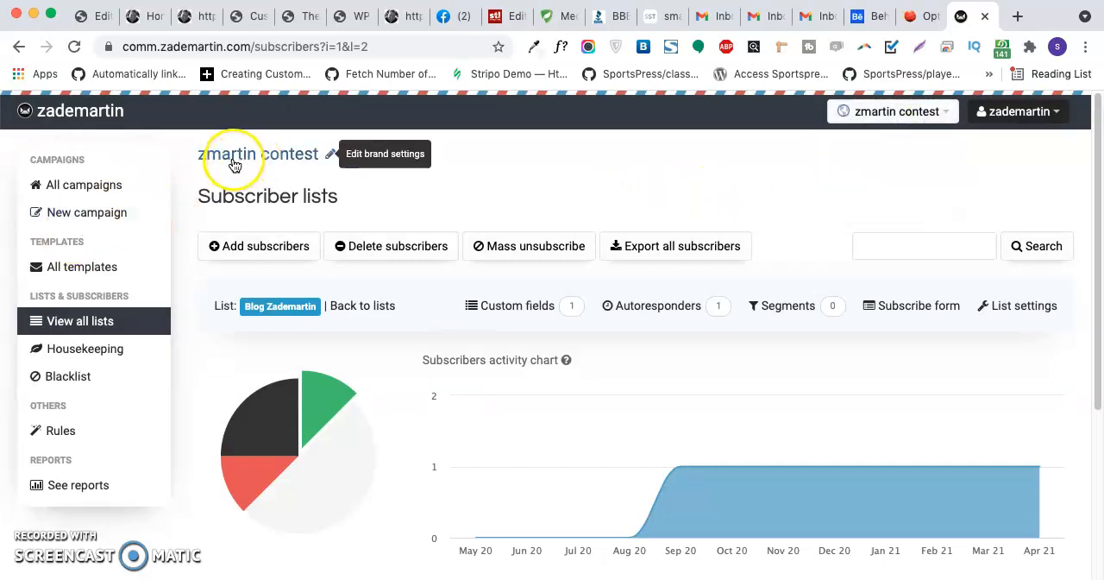
left_click(299, 163)
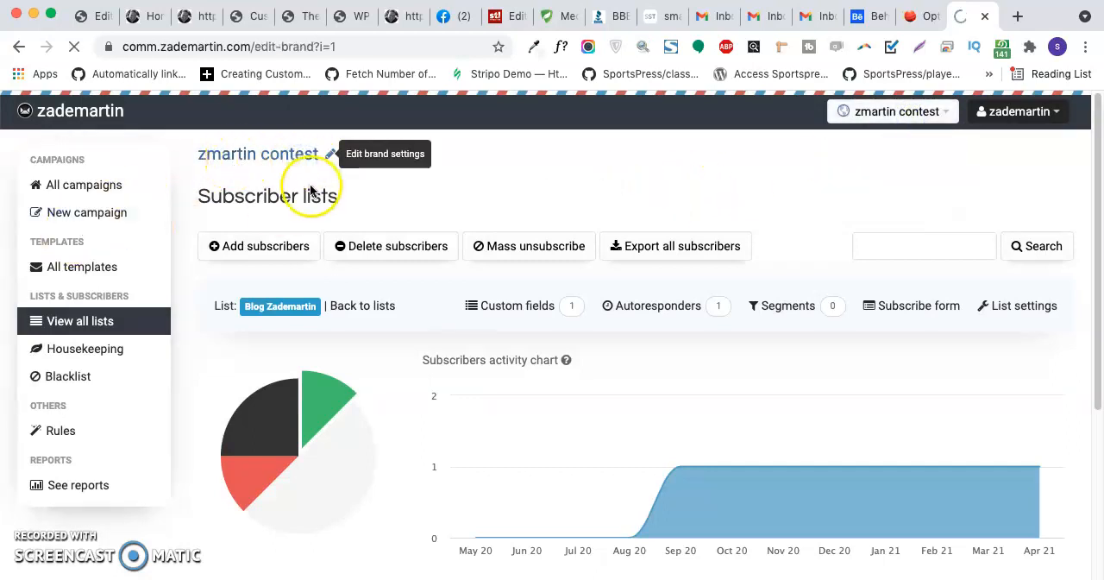
scroll(363, 436, "down", 5)
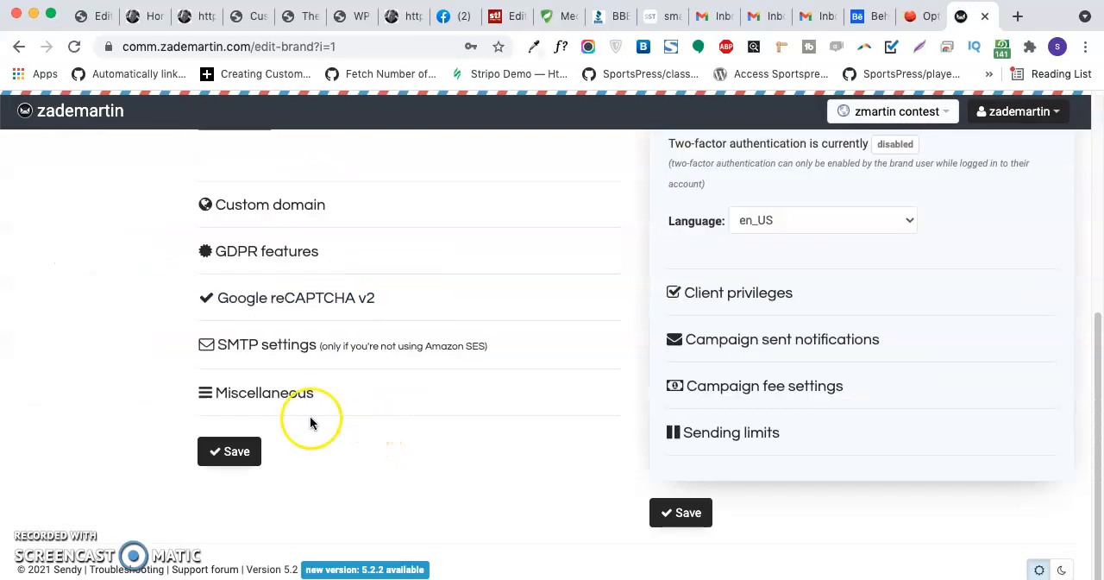
left_click(276, 302)
scroll(277, 307, "down", 3)
left_click(271, 339)
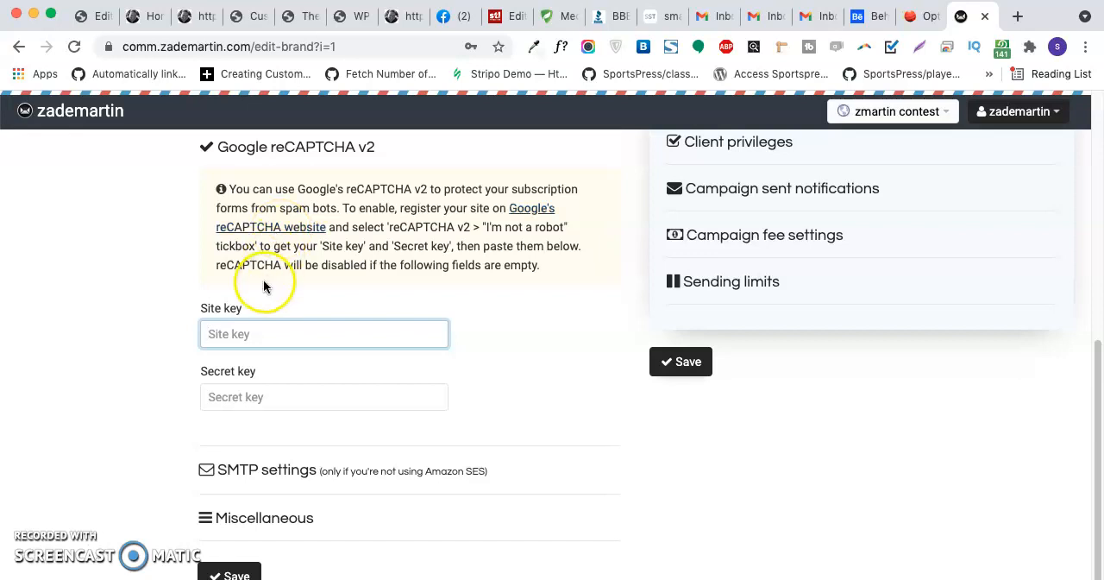
scroll(538, 370, "up", 10)
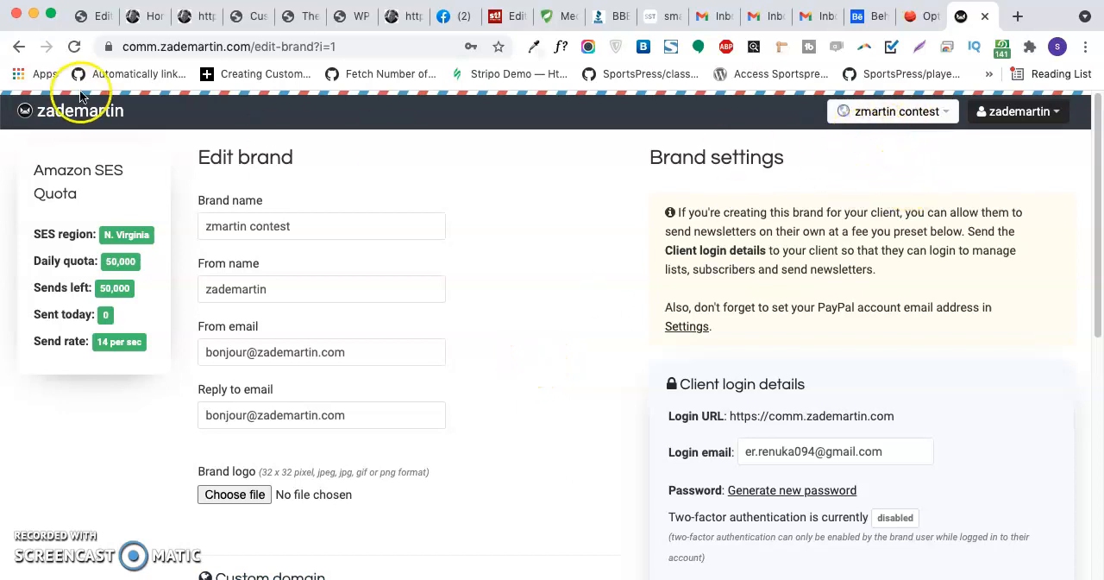
- Switch back to the Bloom optin in WordPress, paste the Sendy form code into the custom HTML field and proceed to the design stage
left_click(922, 15)
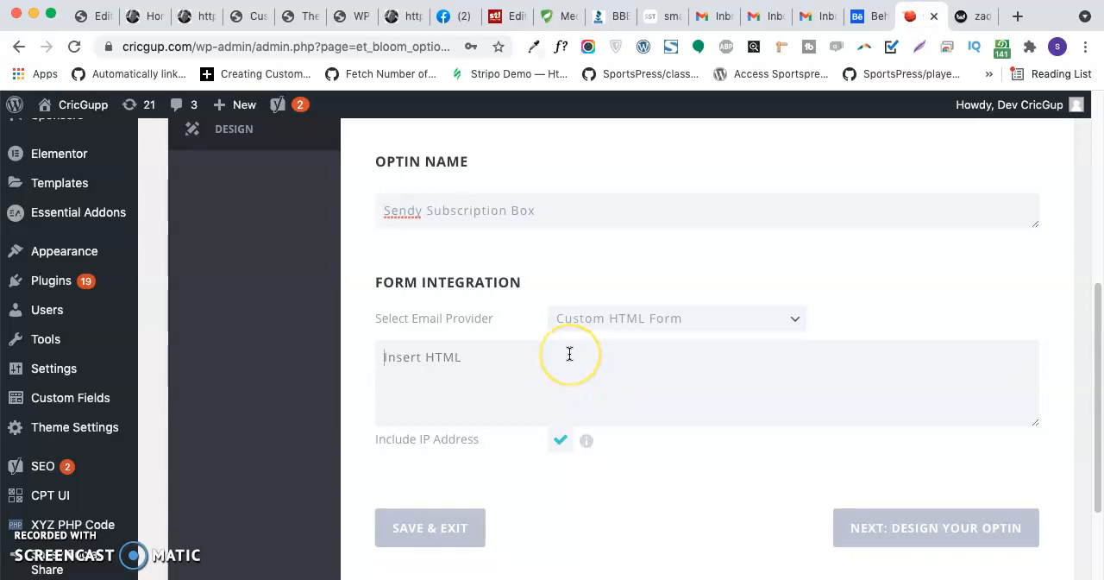
key("super+v")
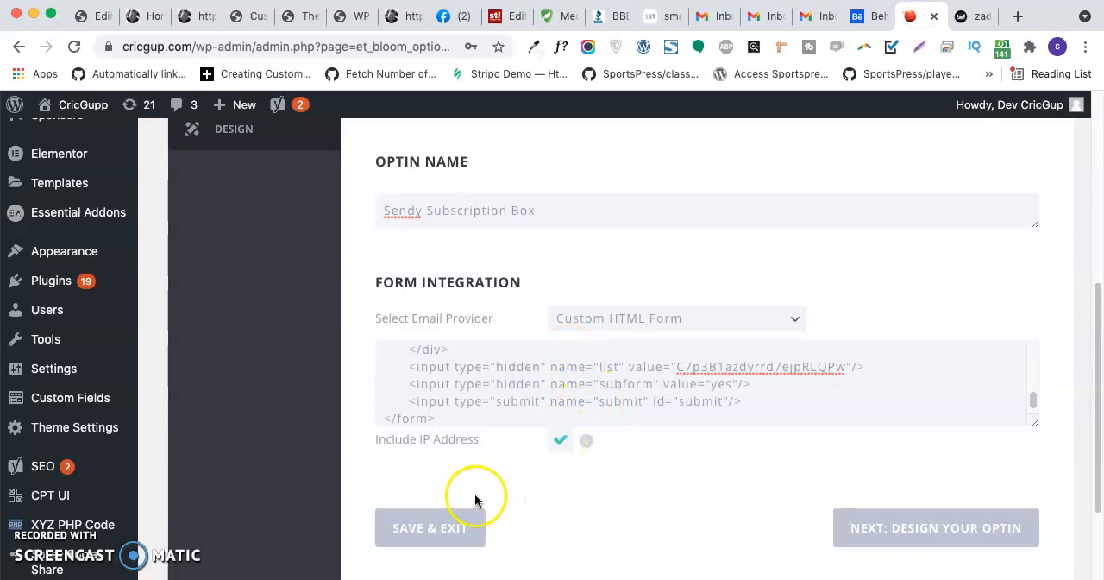
left_click(914, 530)
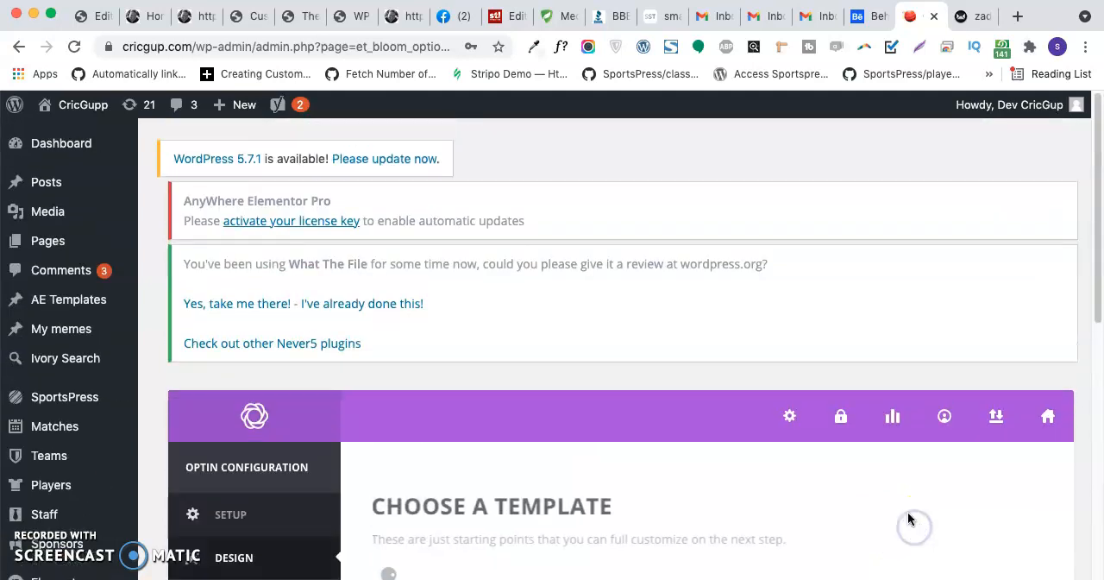
- Choose the white optin template with the striped border, grey envelope icon and blue button, and continue to its customization
scroll(783, 443, "down", 3)
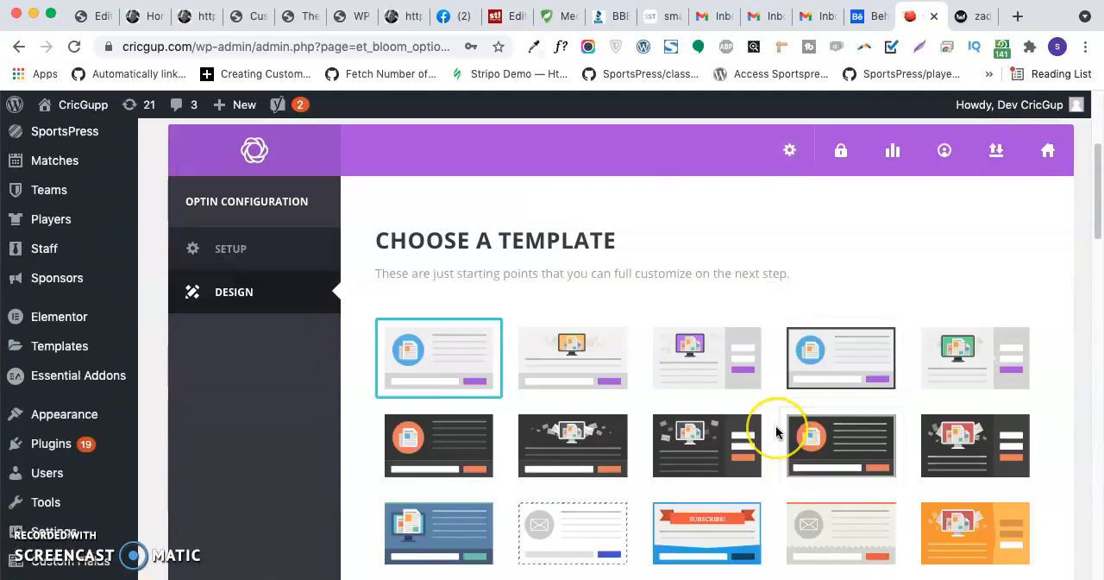
scroll(776, 431, "down", 3)
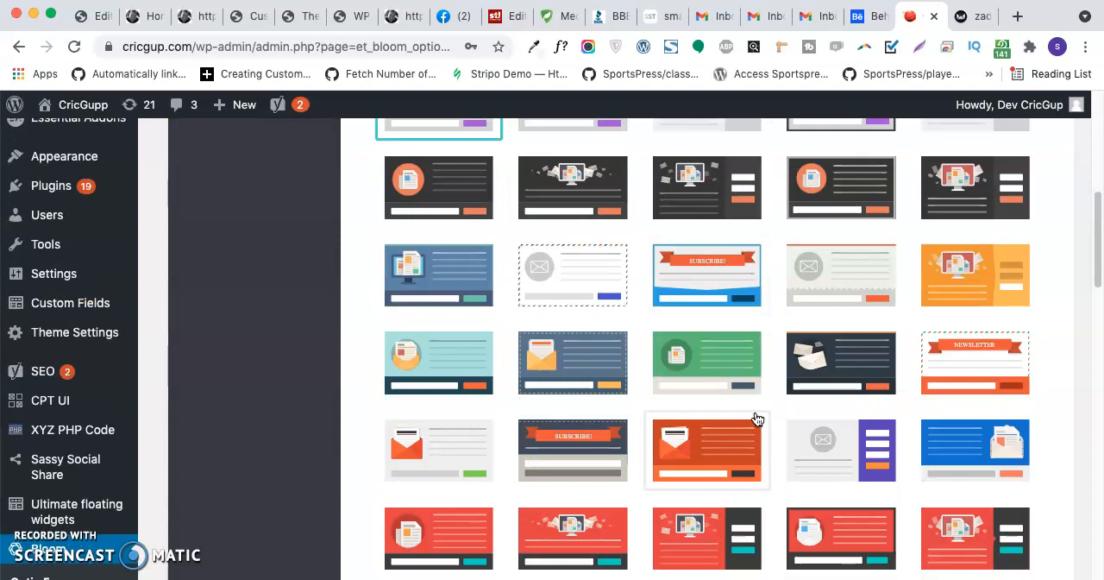
scroll(471, 380, "down", 3)
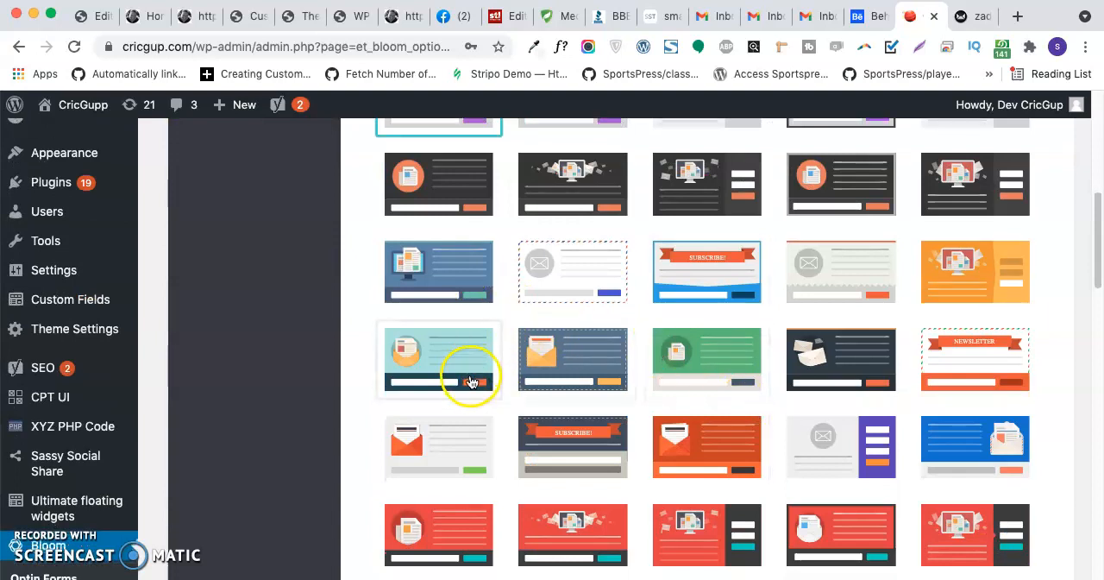
scroll(470, 380, "down", 15)
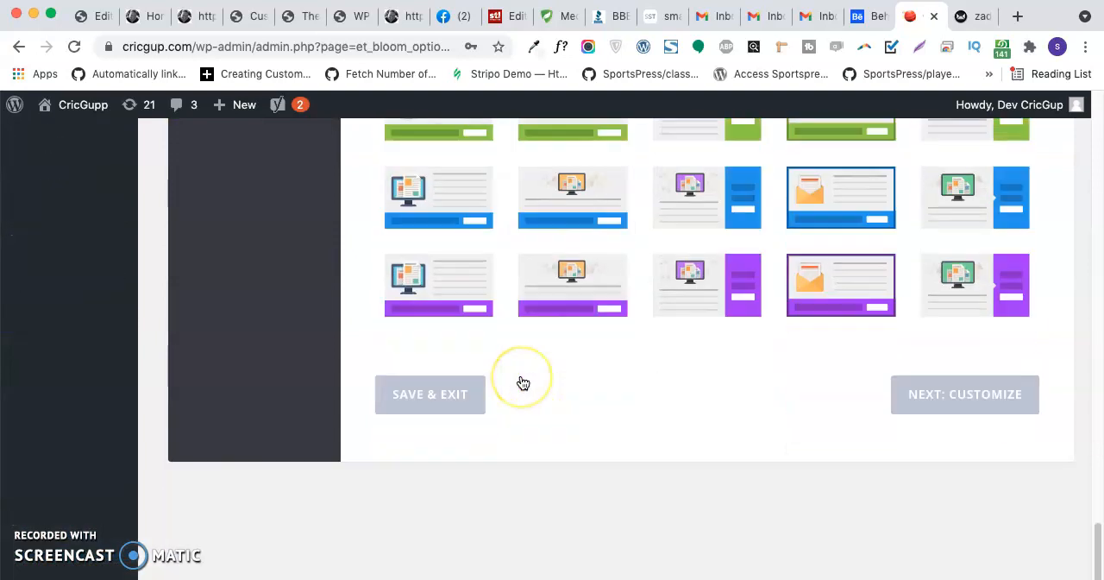
scroll(522, 382, "up", 15)
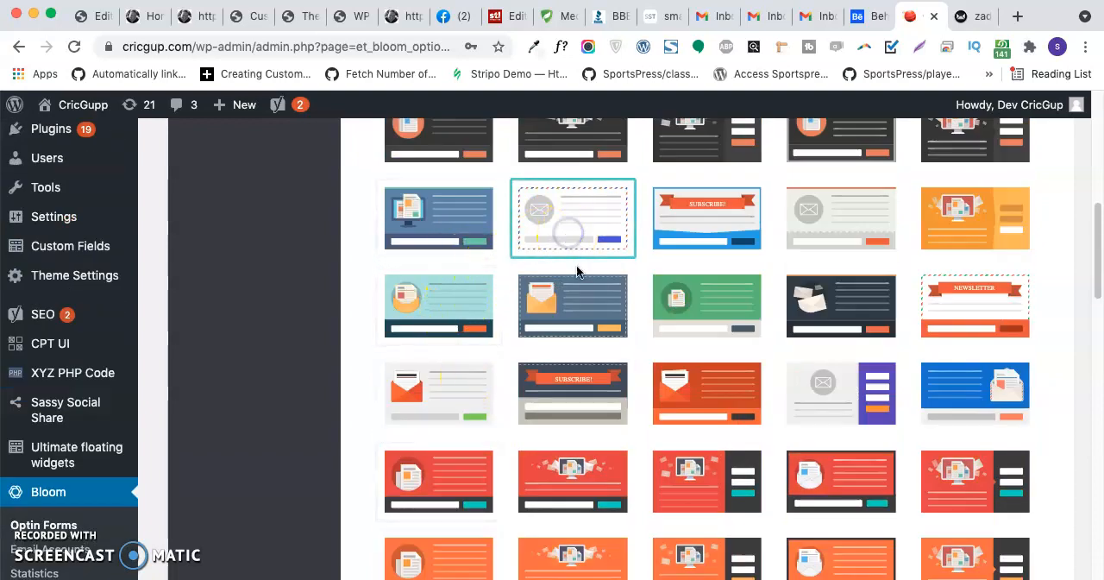
scroll(572, 230, "down", 5)
scroll(624, 344, "down", 10)
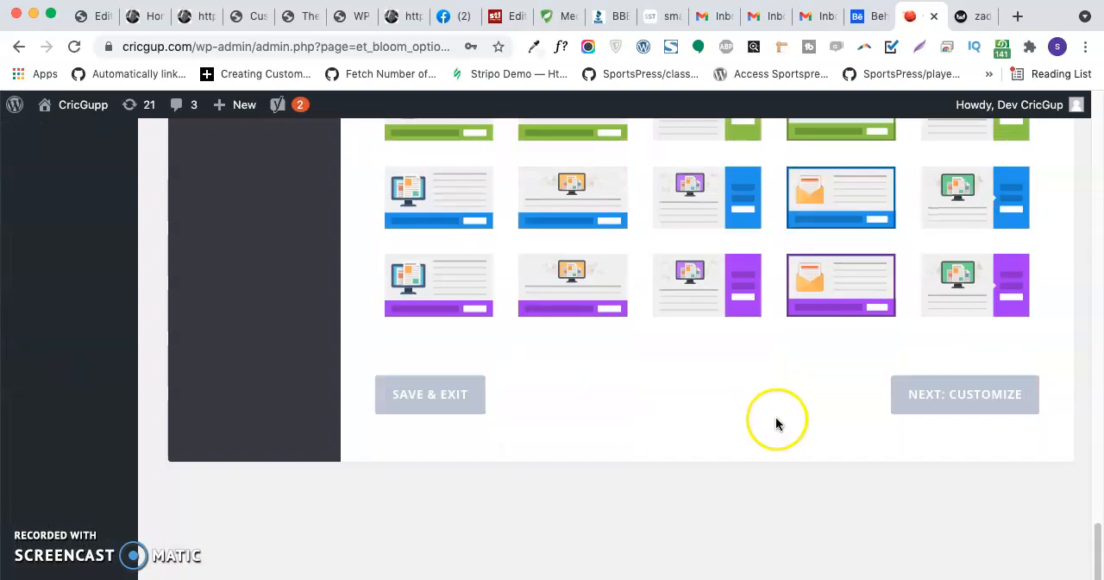
left_click(953, 409)
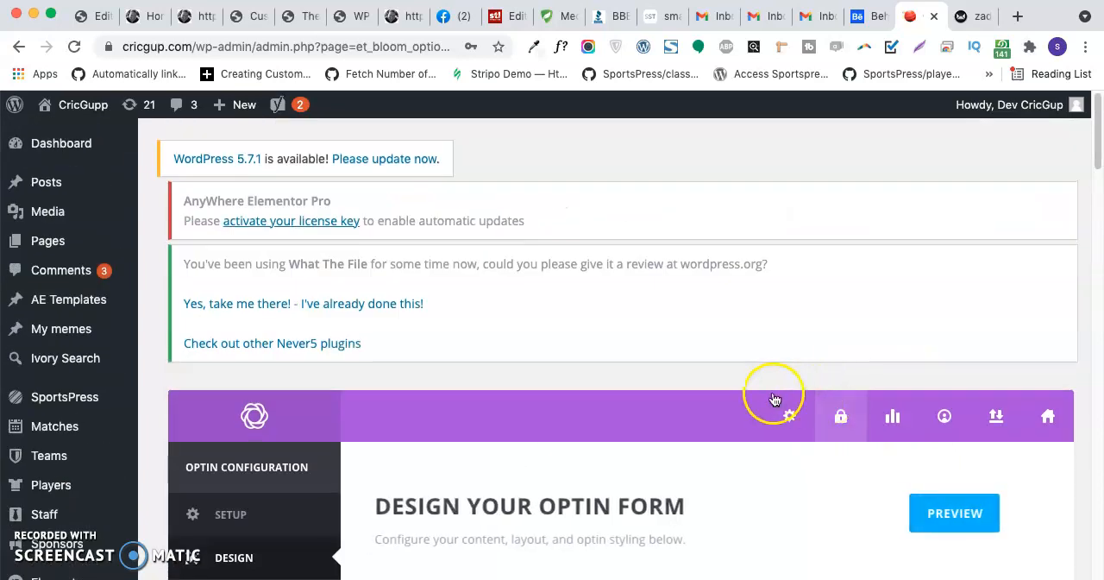
- Review the optin's design settings, including the title, message, image, optin styling, border style and form setup
scroll(592, 333, "down", 5)
scroll(585, 325, "down", 1)
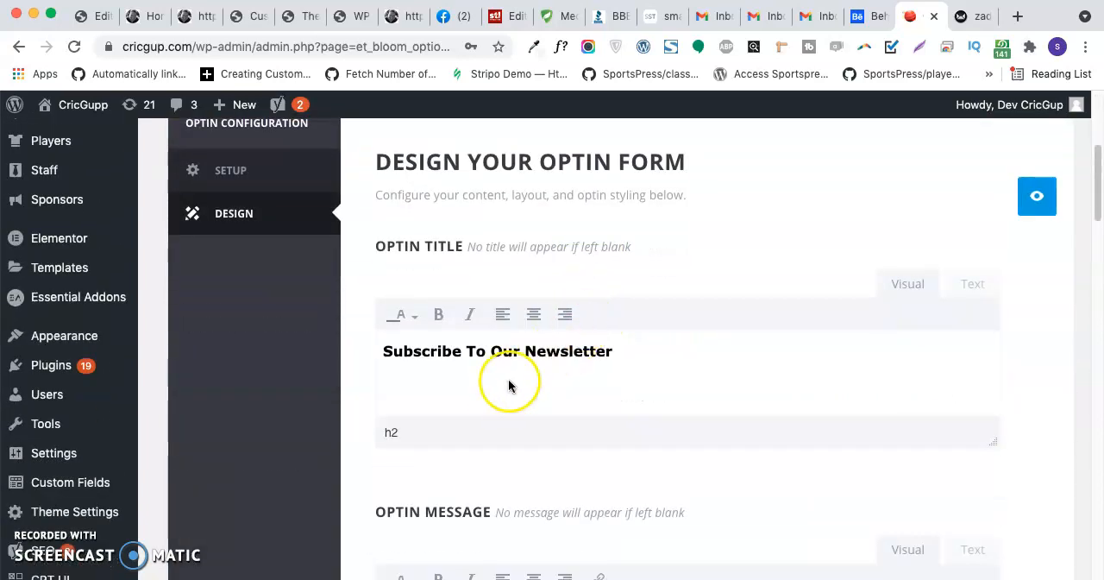
scroll(552, 398, "down", 8)
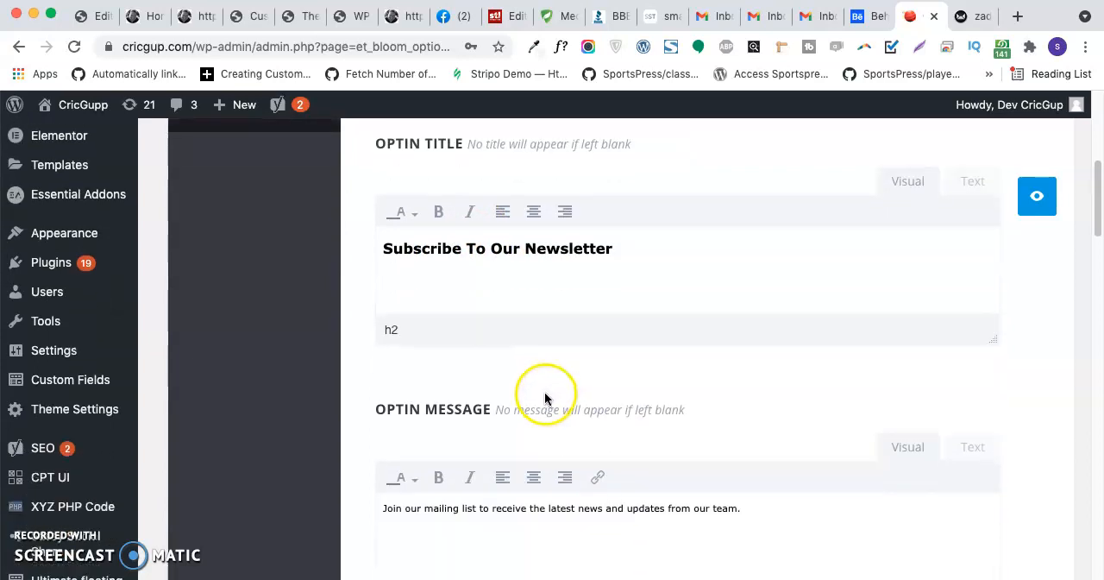
scroll(515, 380, "down", 1)
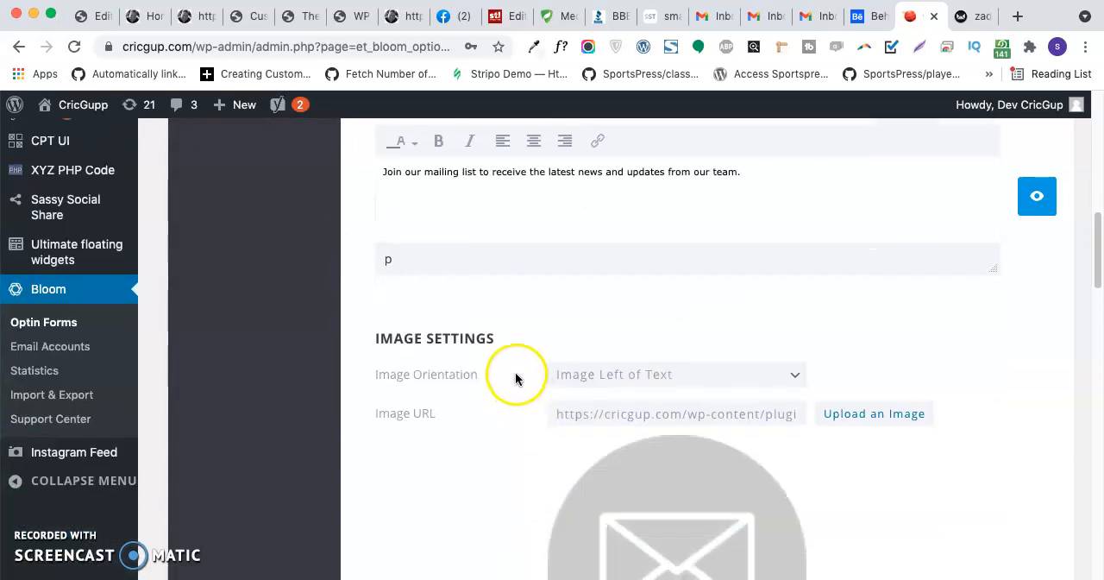
scroll(514, 375, "down", 2)
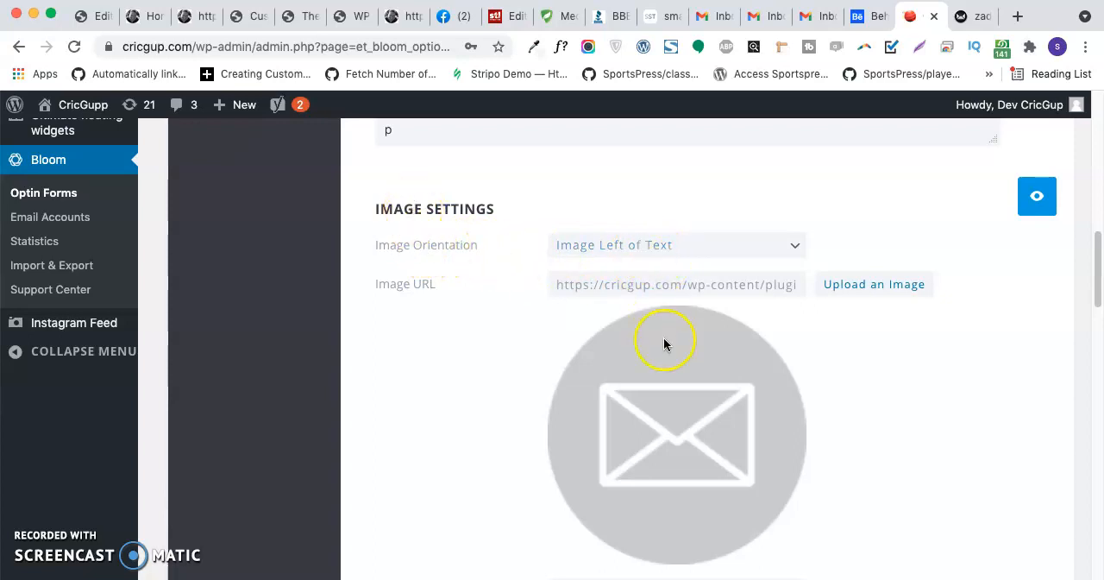
scroll(667, 371, "down", 1)
scroll(661, 362, "down", 5)
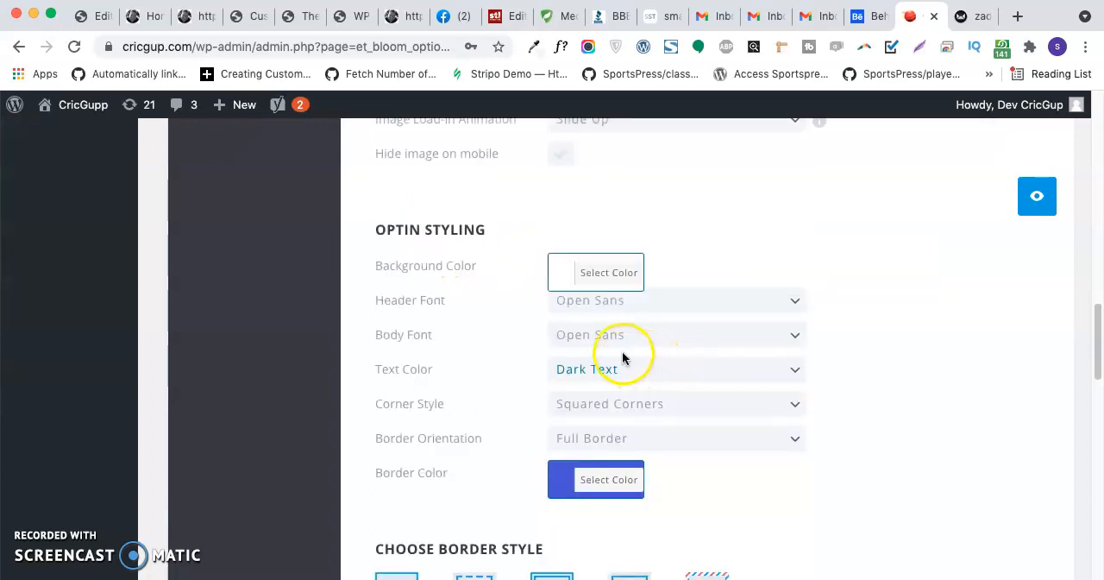
scroll(571, 336, "down", 4)
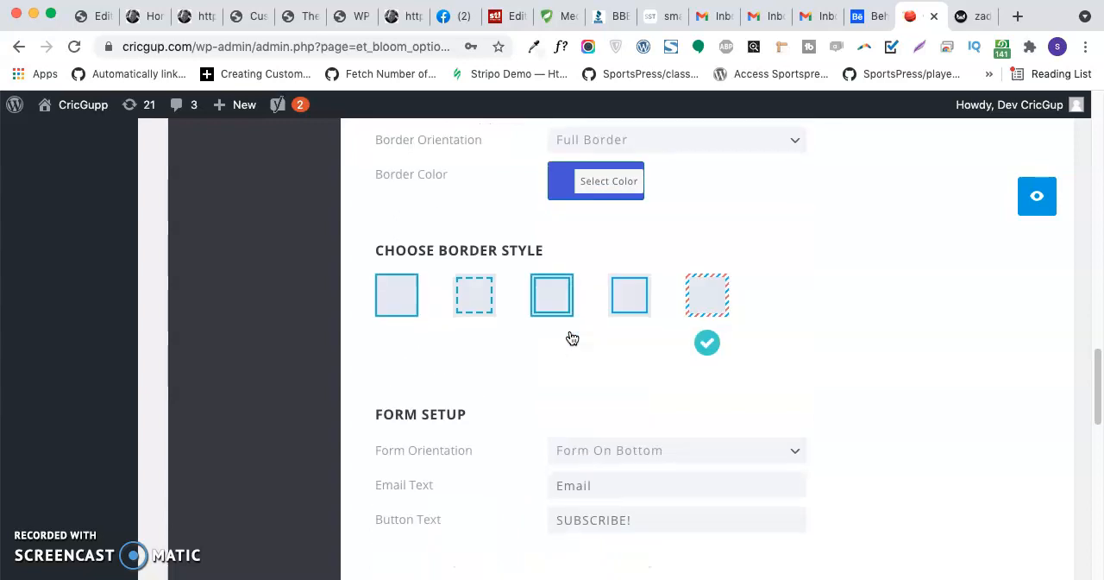
scroll(571, 337, "up", 3)
scroll(571, 337, "up", 5)
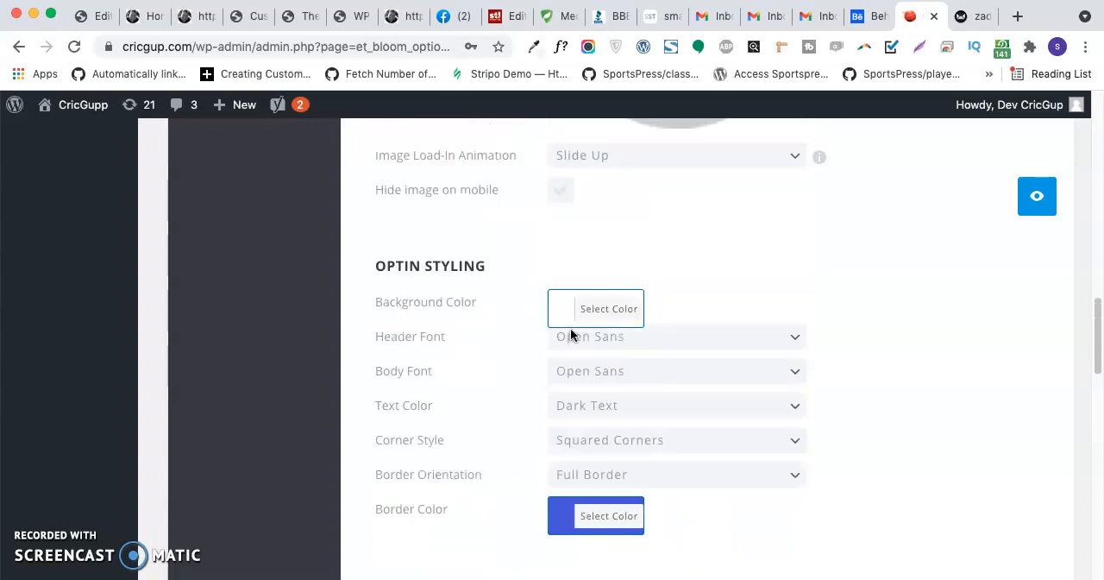
scroll(571, 333, "up", 2)
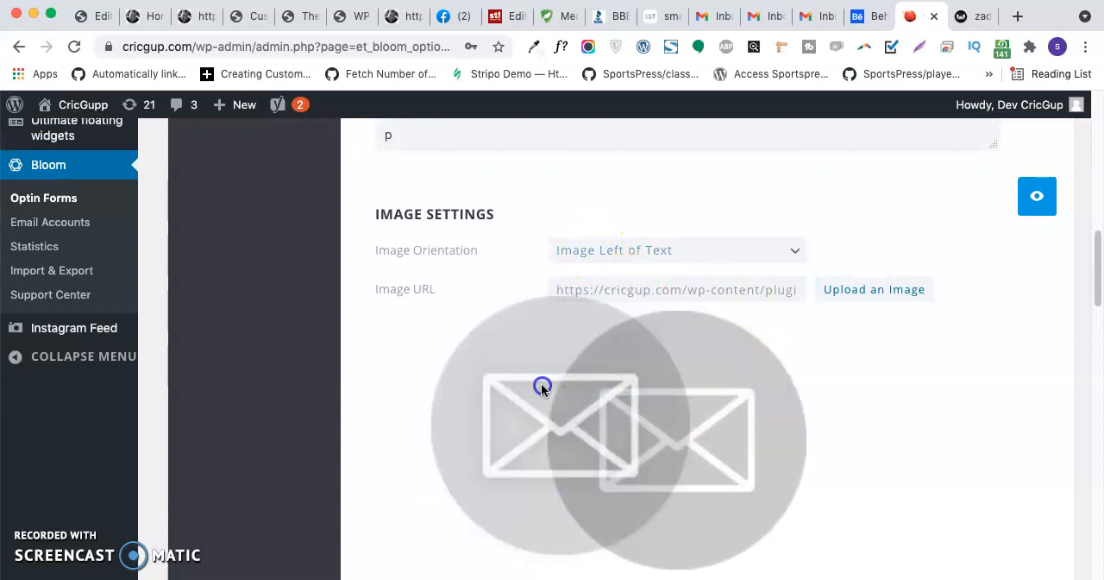
scroll(656, 362, "up", 2)
scroll(630, 336, "up", 2)
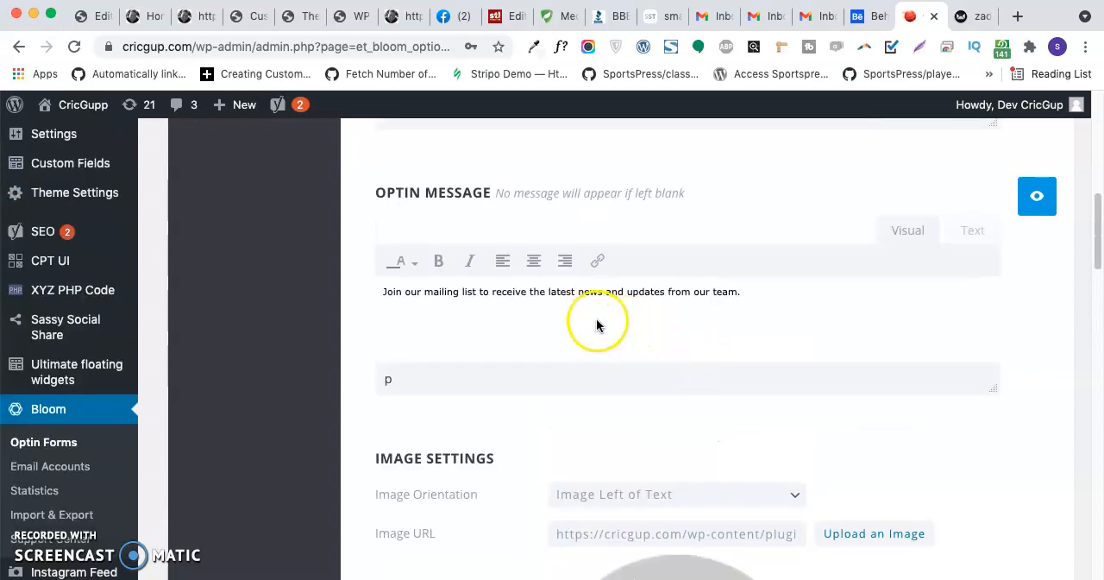
scroll(603, 319, "up", 2)
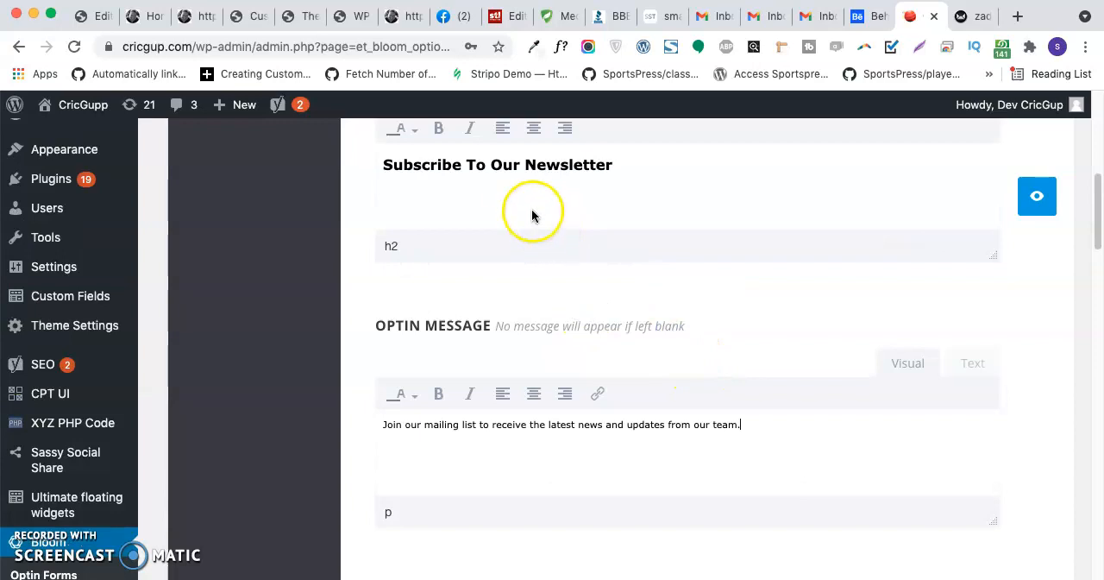
- Change the optin's border style to the plain single solid border
scroll(569, 275, "down", 12)
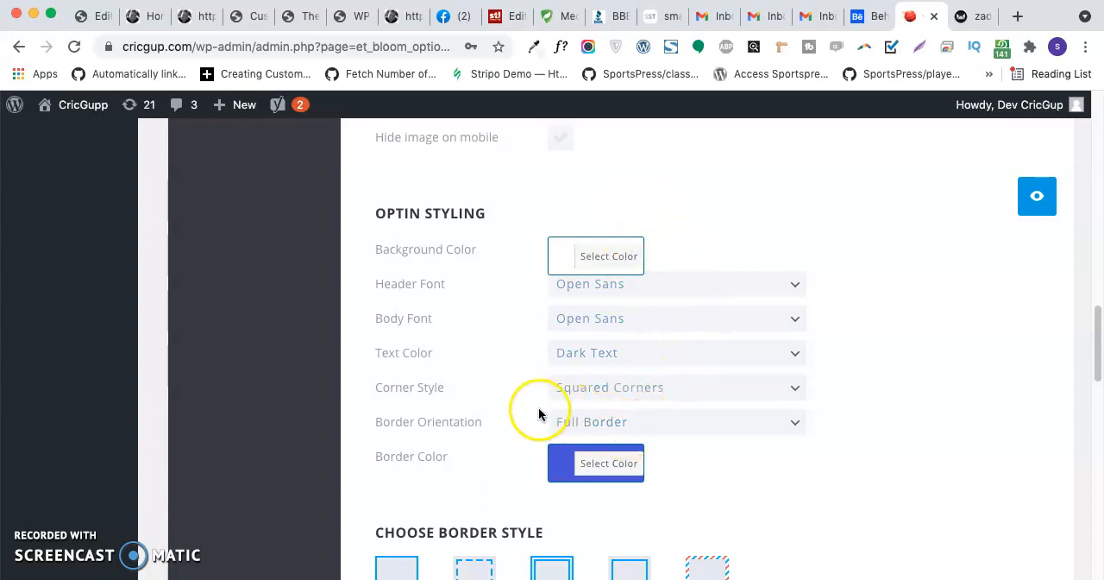
scroll(538, 408, "down", 2)
scroll(536, 416, "down", 1)
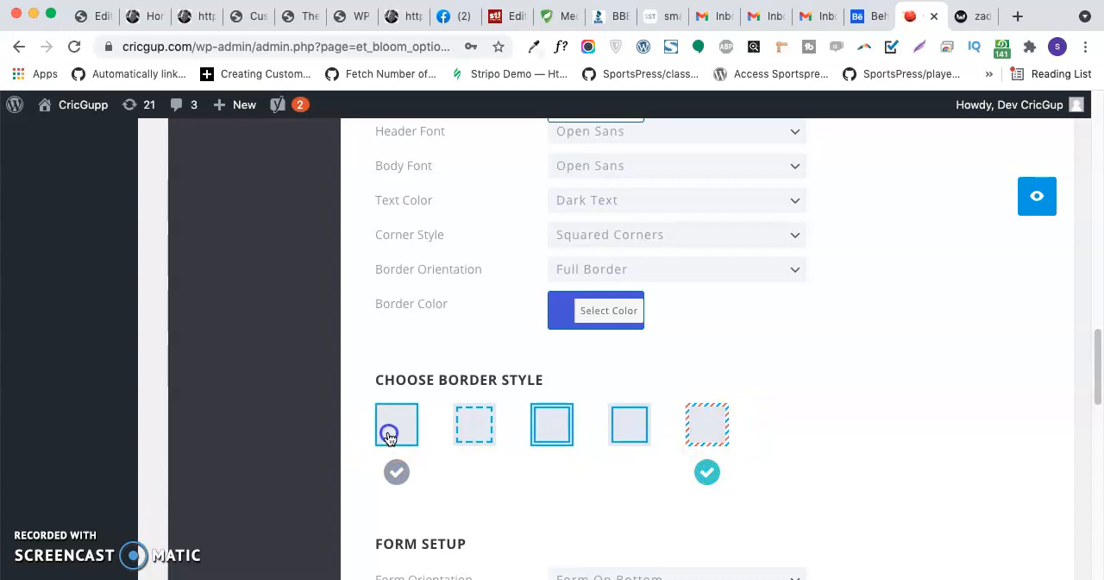
scroll(579, 469, "down", 3)
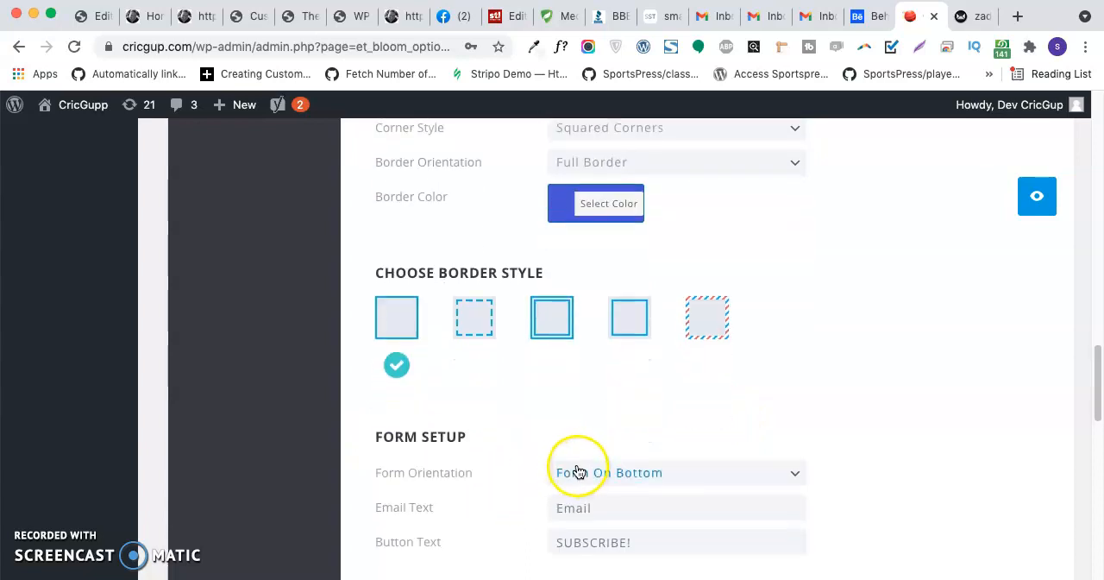
- Inspect the available form orientation options and the email and button text in the form setup
scroll(563, 473, "down", 3)
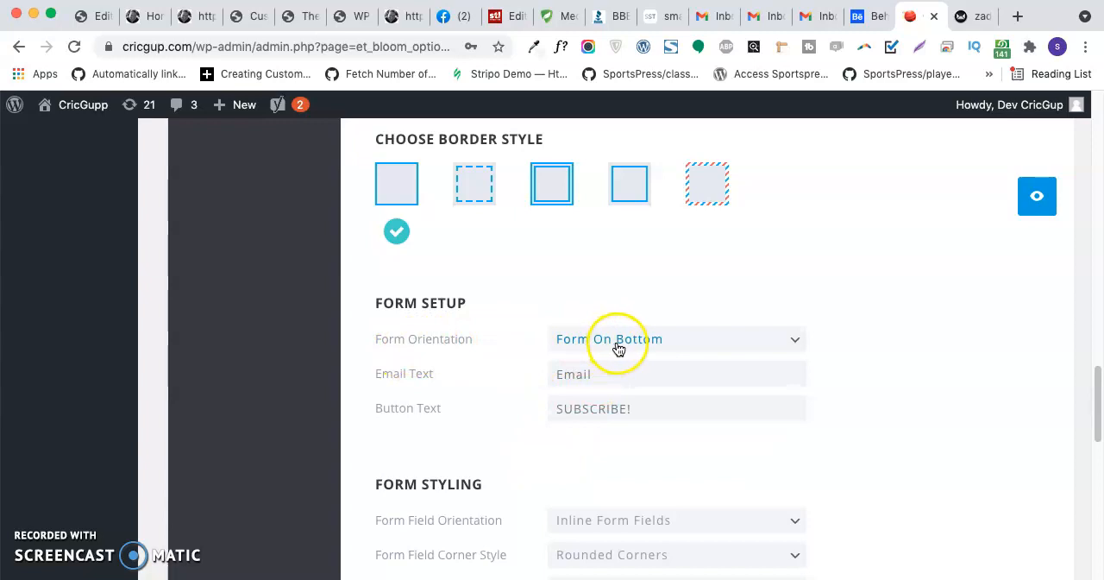
left_click(695, 342)
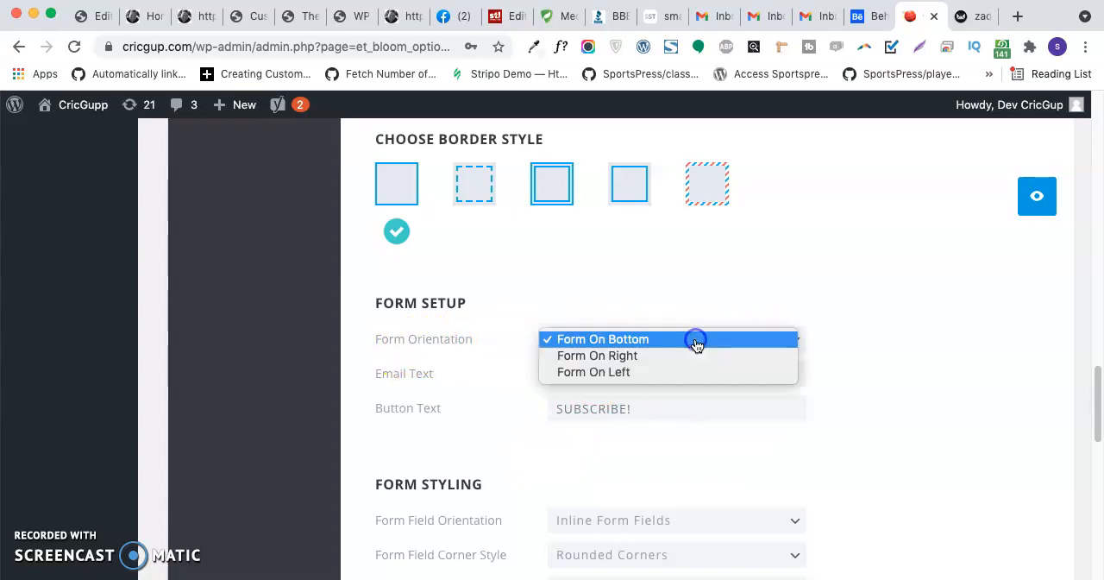
left_click(881, 292)
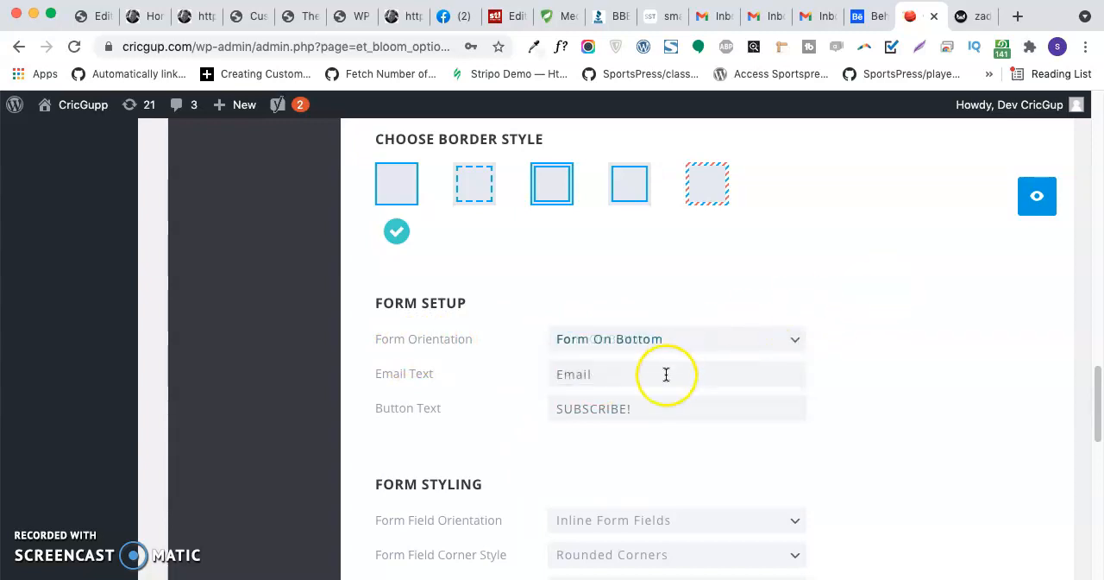
scroll(541, 409, "down", 2)
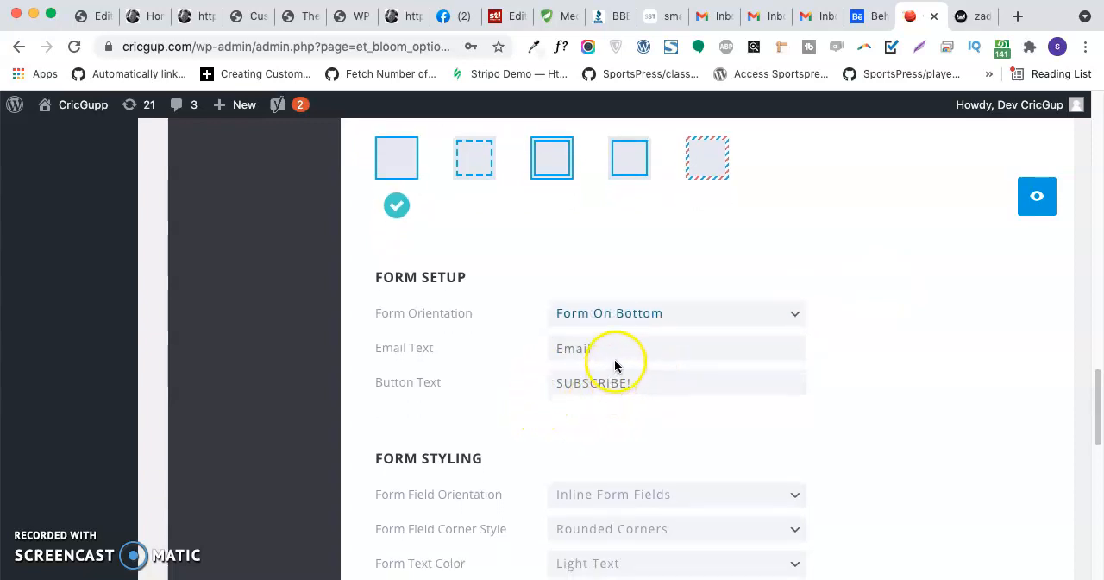
- Review the optin's form setup, form styling, edge style and form footer text settings
scroll(597, 353, "down", 2)
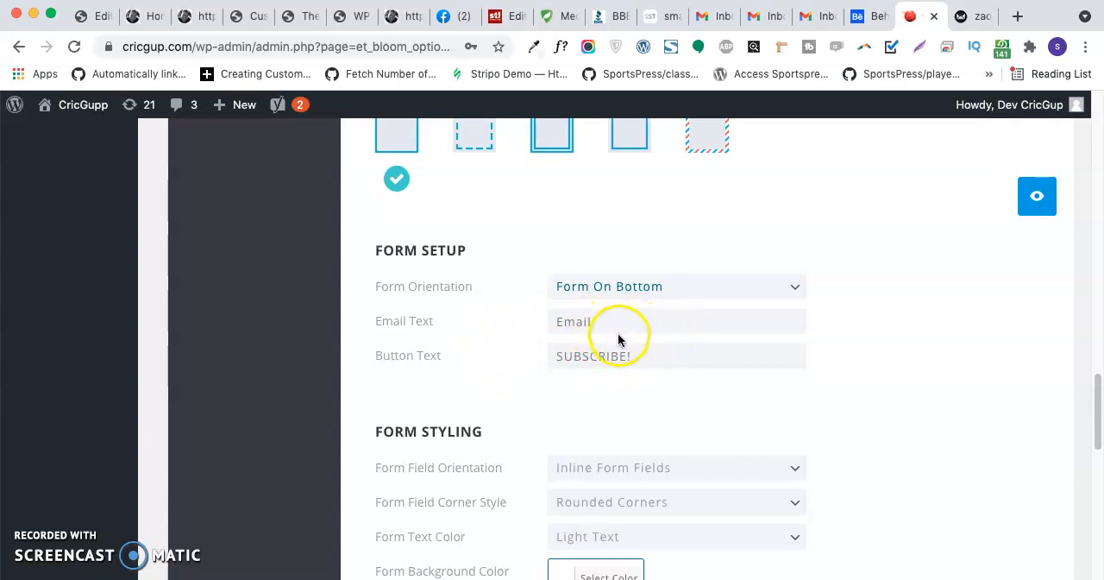
scroll(616, 344, "down", 4)
scroll(506, 385, "down", 3)
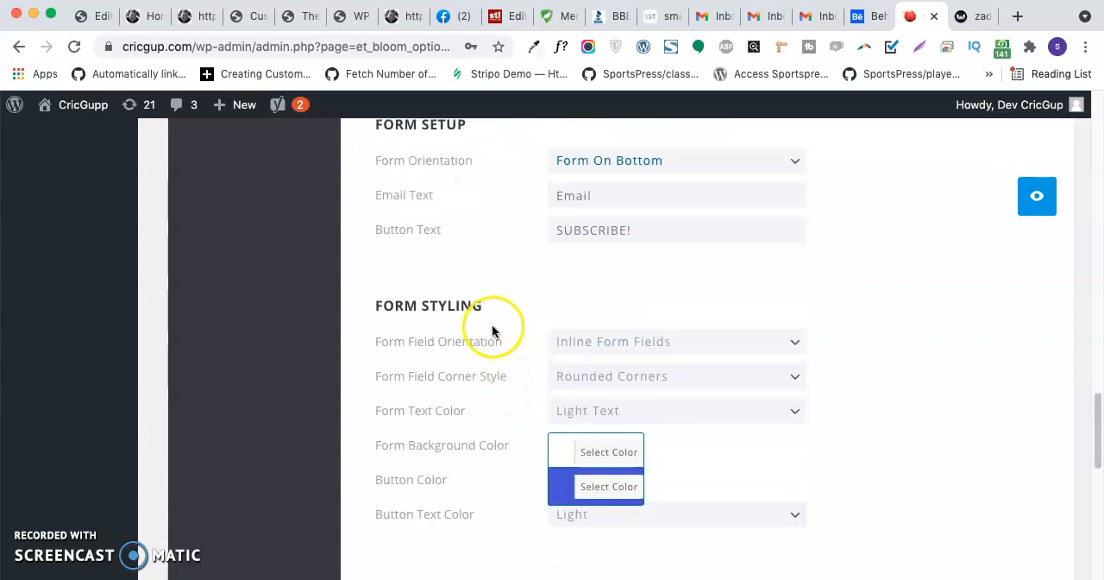
scroll(520, 322, "down", 10)
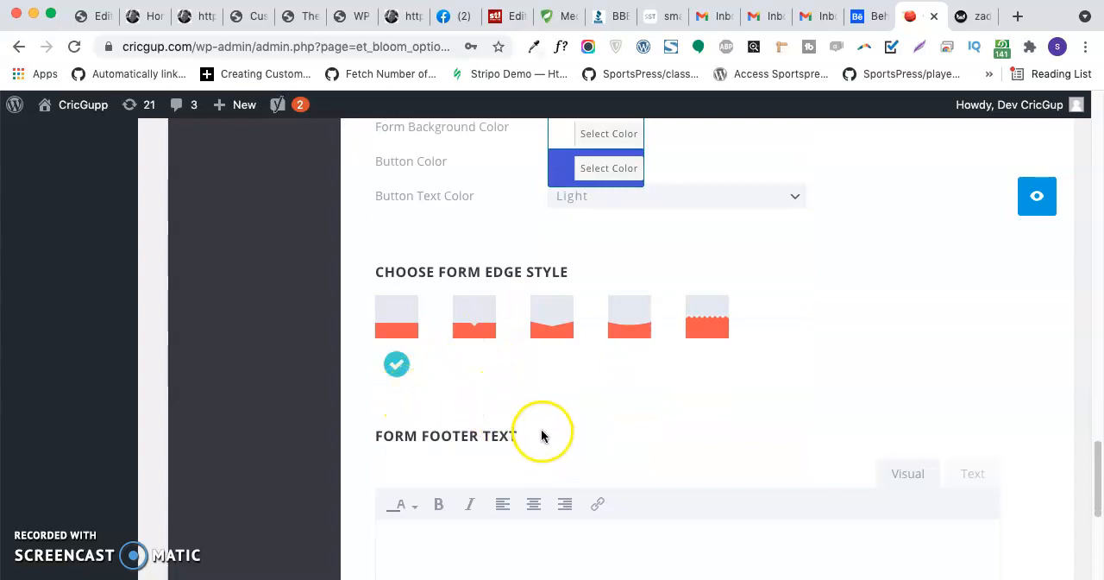
scroll(513, 401, "down", 6)
scroll(478, 367, "up", 3)
left_click(475, 399)
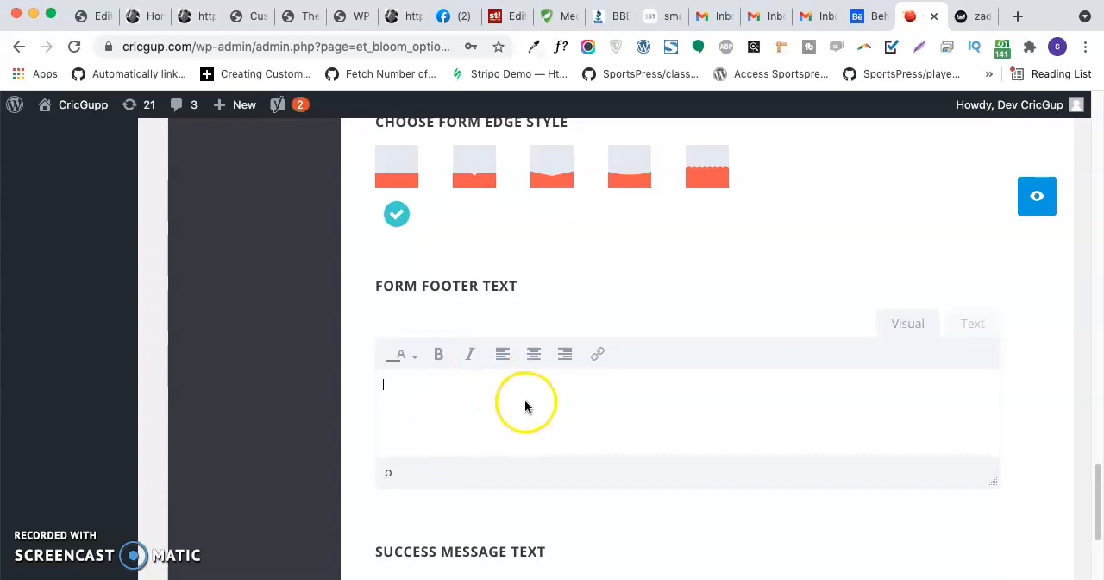
scroll(526, 405, "down", 3)
- Save the optin design with its success message and custom CSS left as they are, and exit the setup
scroll(529, 406, "down", 7)
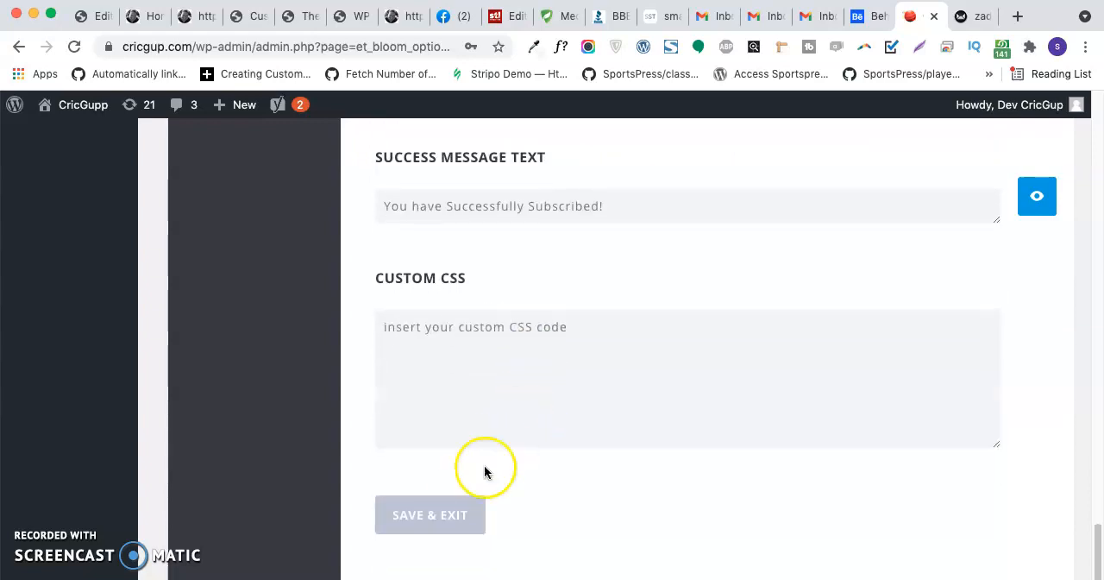
scroll(621, 462, "down", 3)
left_click(449, 407)
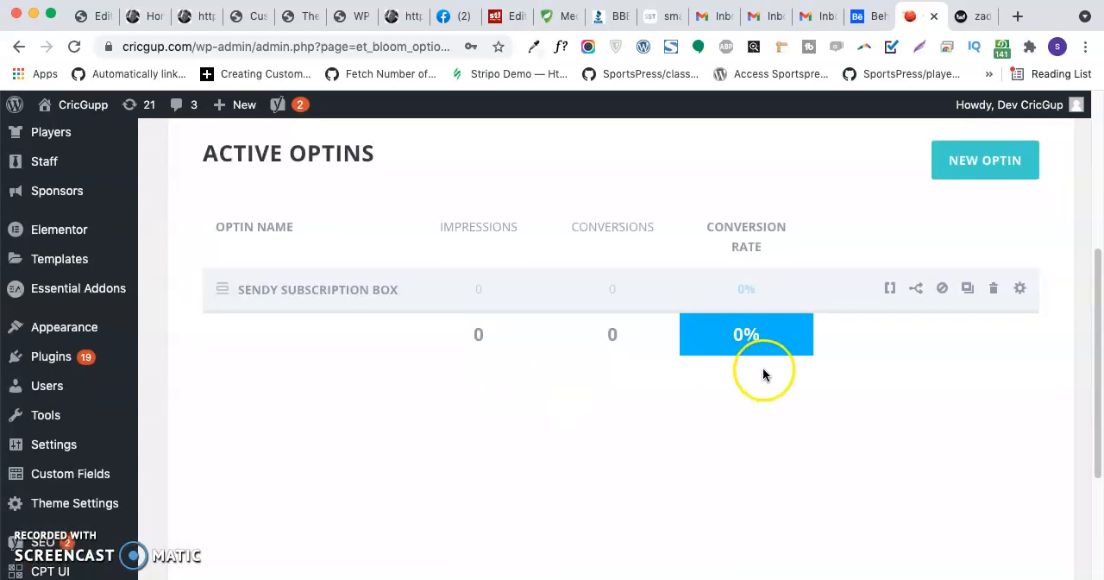
- Bring up the shortcode of the Sendy Subscription Box optin, select its full text and close the shortcode dialog
left_click(890, 290)
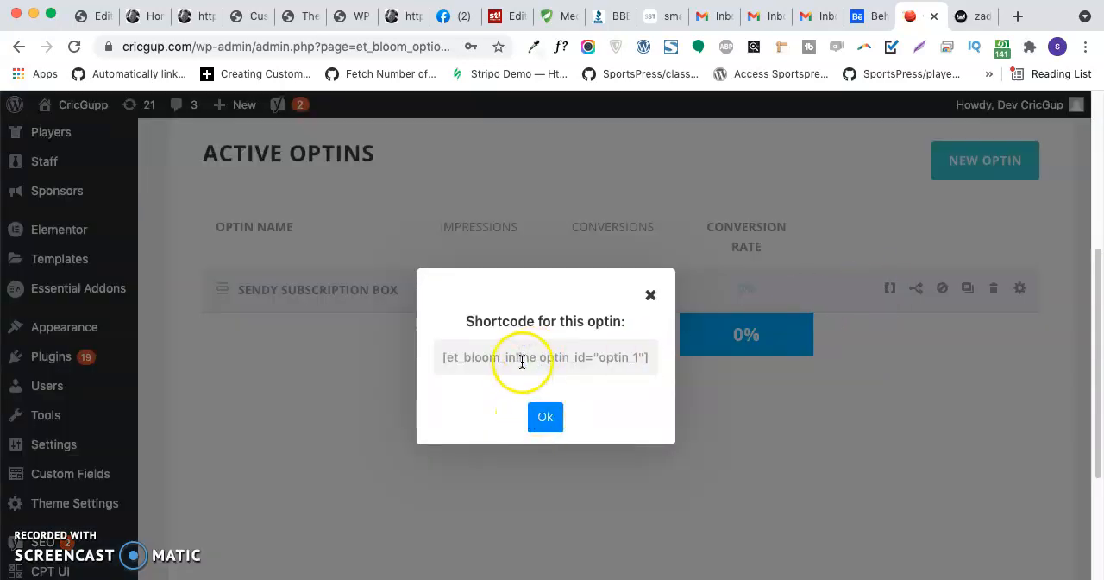
left_click_drag(444, 357, 641, 355)
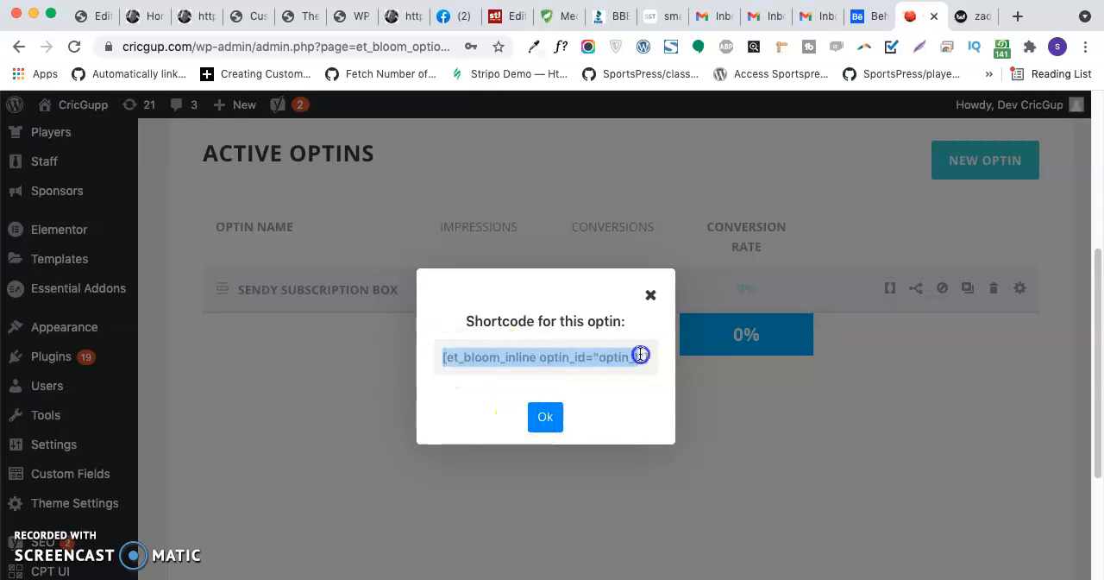
left_click(546, 417)
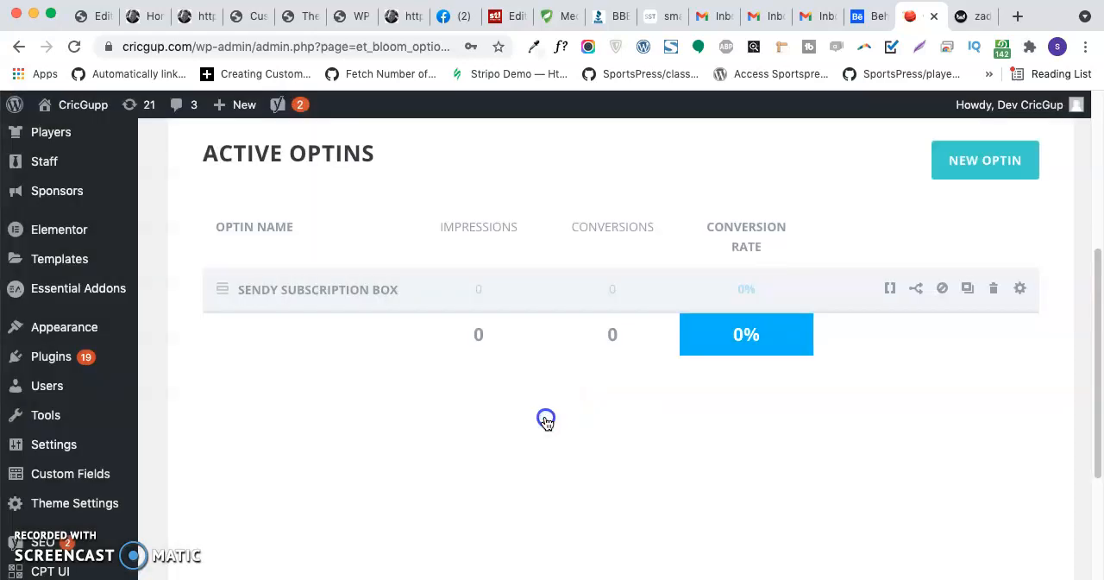
- Create a new WordPress page in a separate browser tab and title it "test"
mouse_move(237, 106)
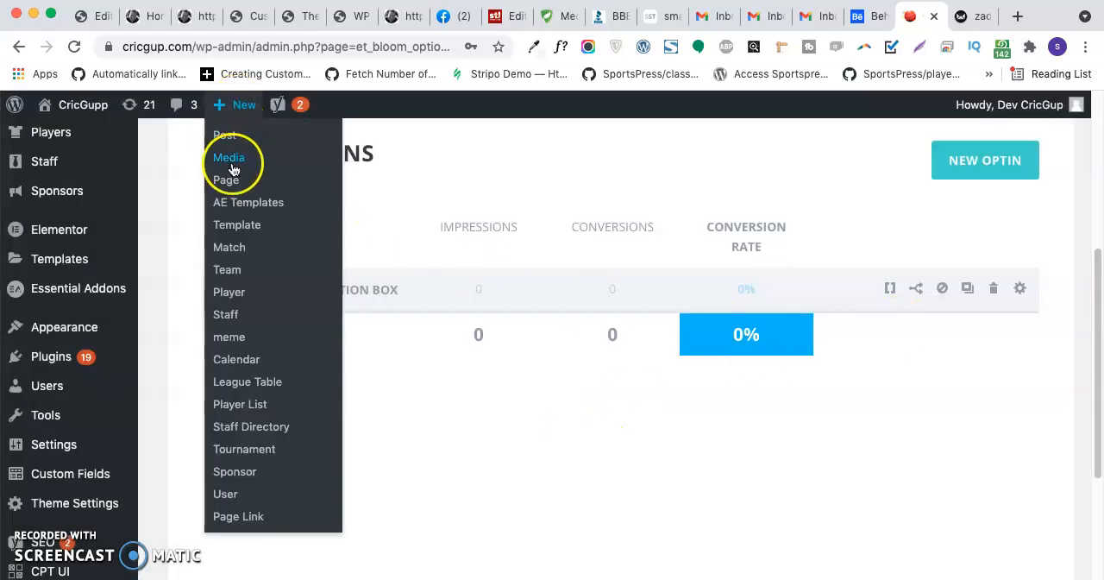
left_click(237, 181, "super")
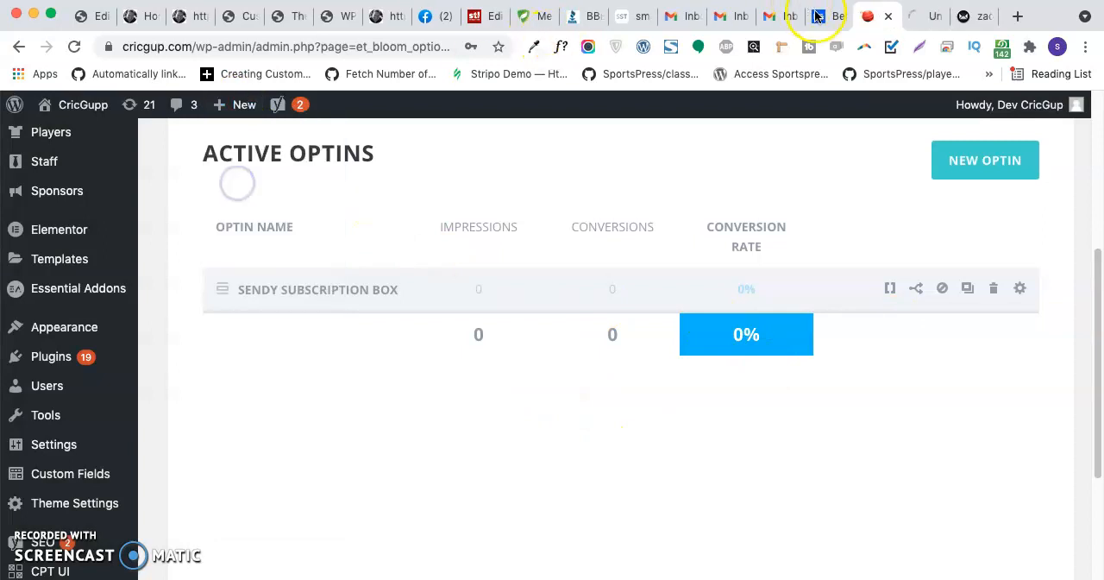
left_click(917, 19)
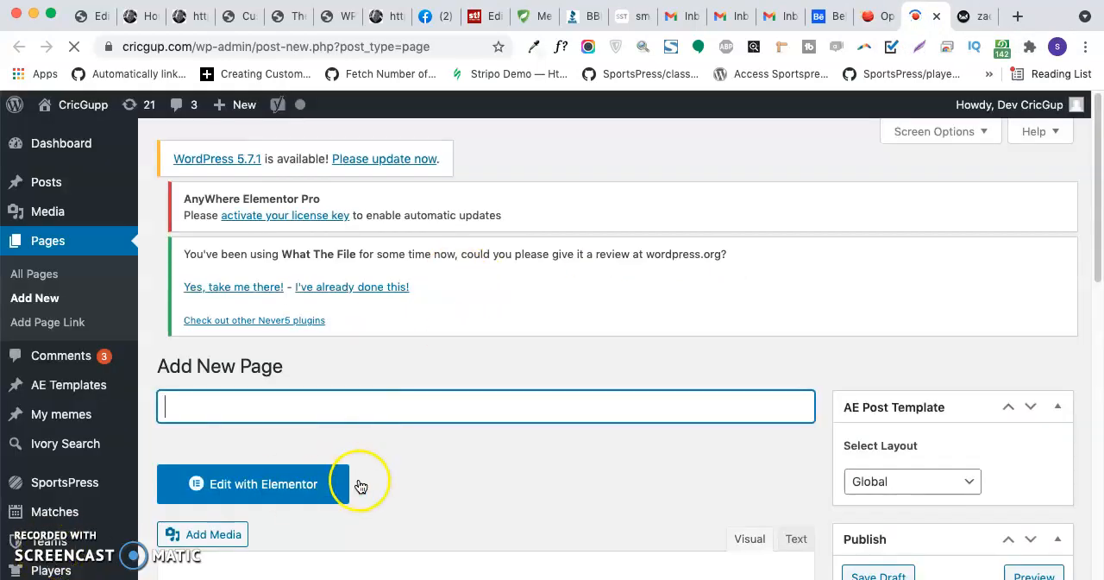
type("test")
- Insert the Sendy Subscription Box inline Bloom opt-in into the page content in the visual editor
scroll(386, 431, "down", 5)
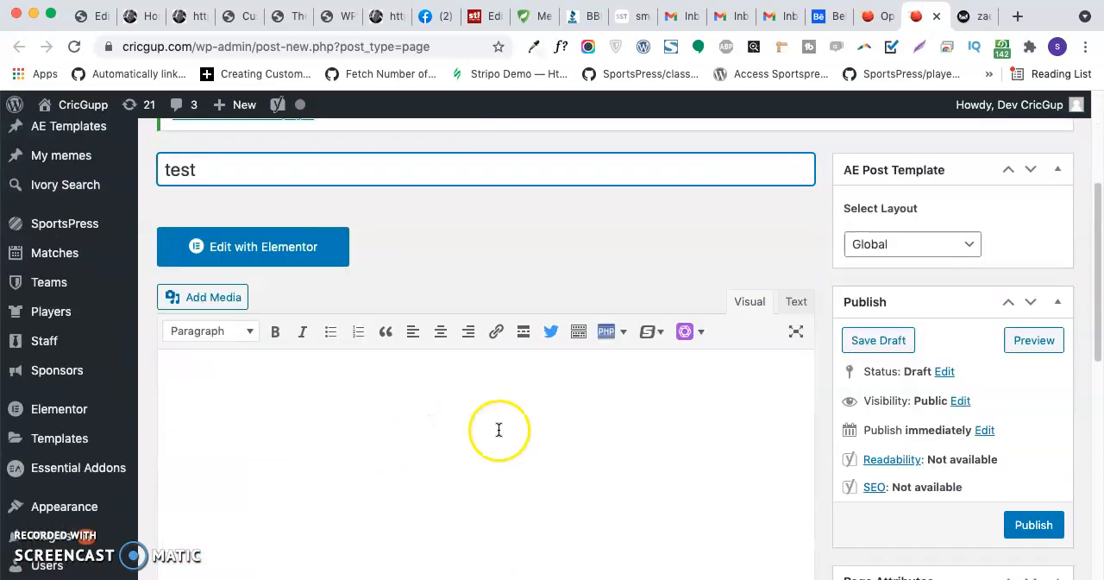
left_click(793, 302)
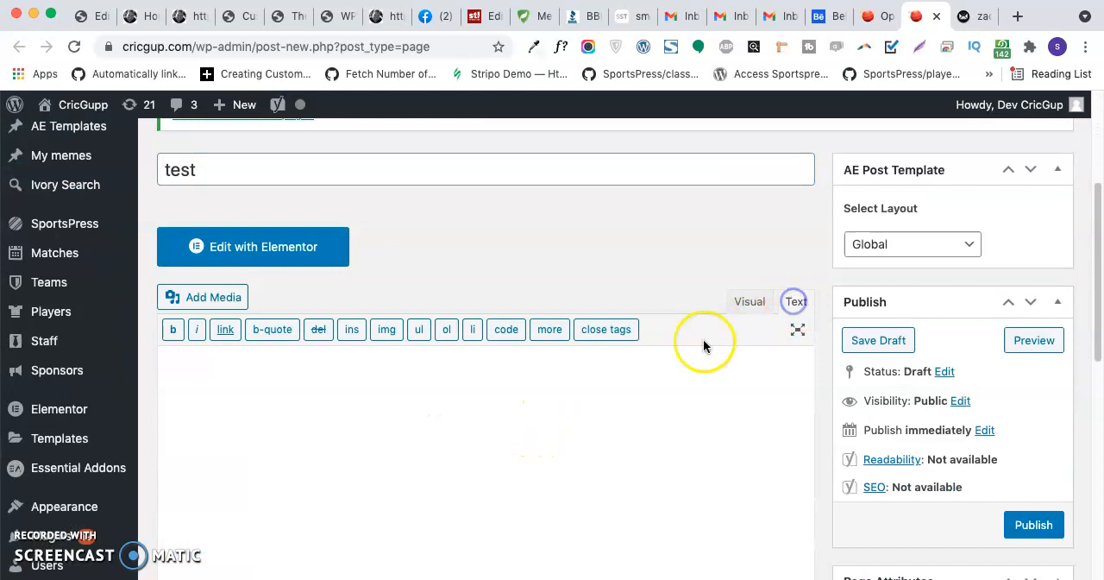
left_click(751, 301)
scroll(675, 324, "down", 3)
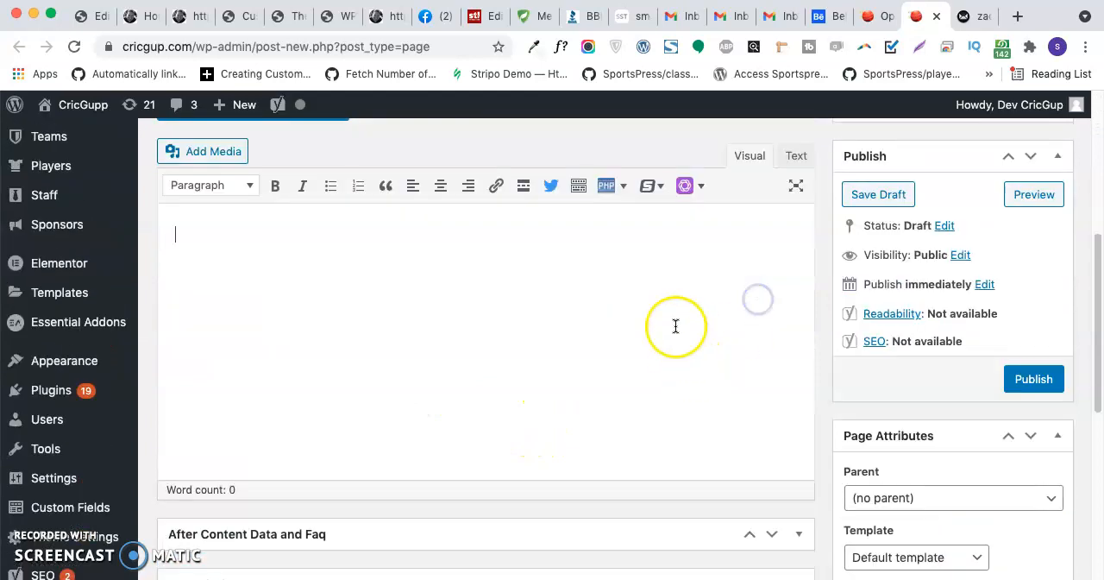
left_click(695, 197)
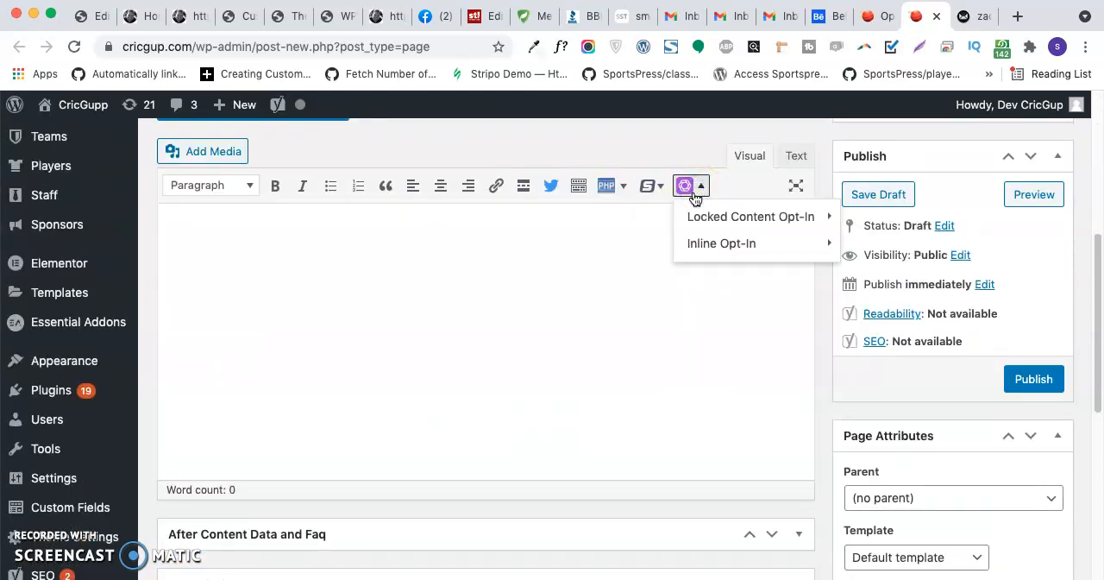
mouse_move(704, 252)
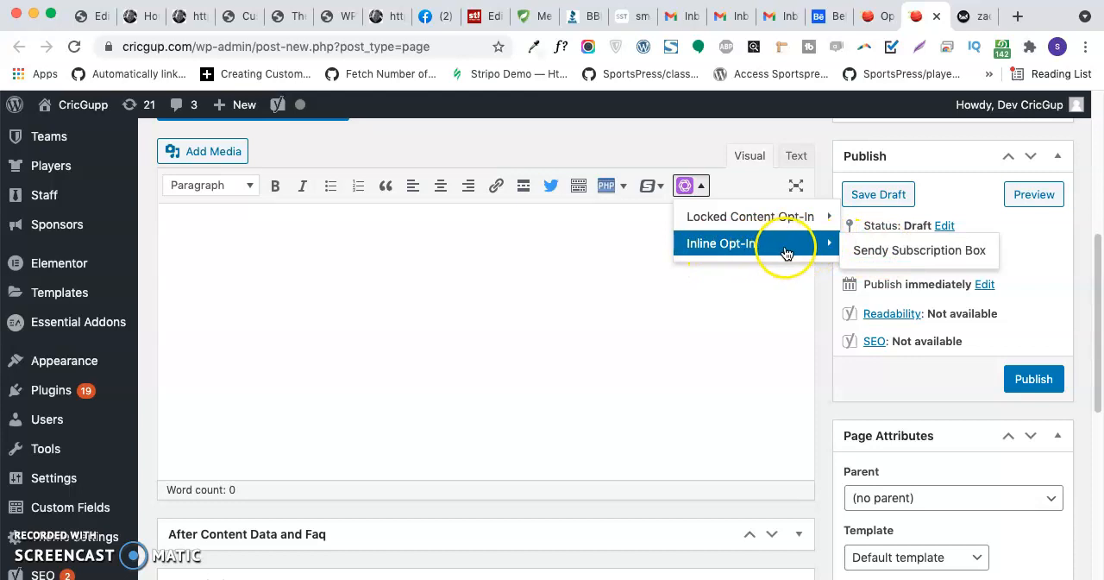
left_click(897, 256)
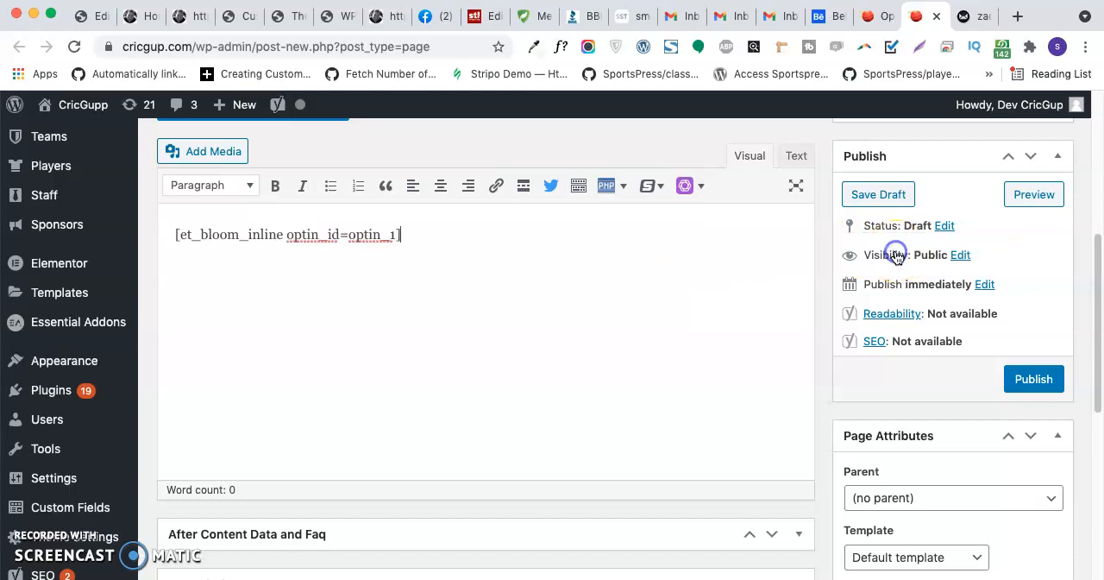
- Preview the draft test page containing the inline optin
left_click(1035, 194)
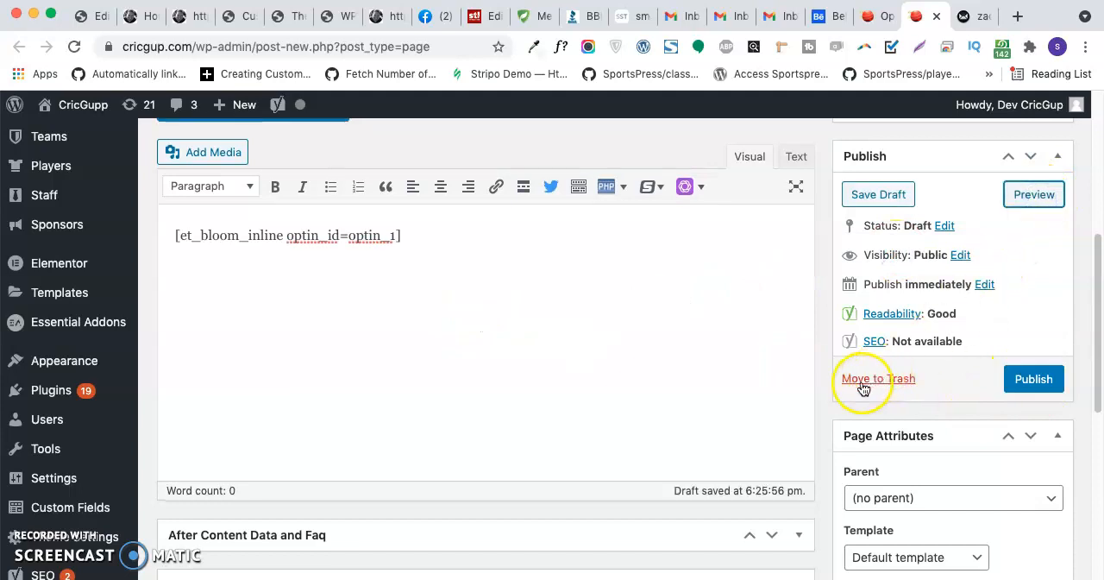
scroll(692, 320, "up", 2)
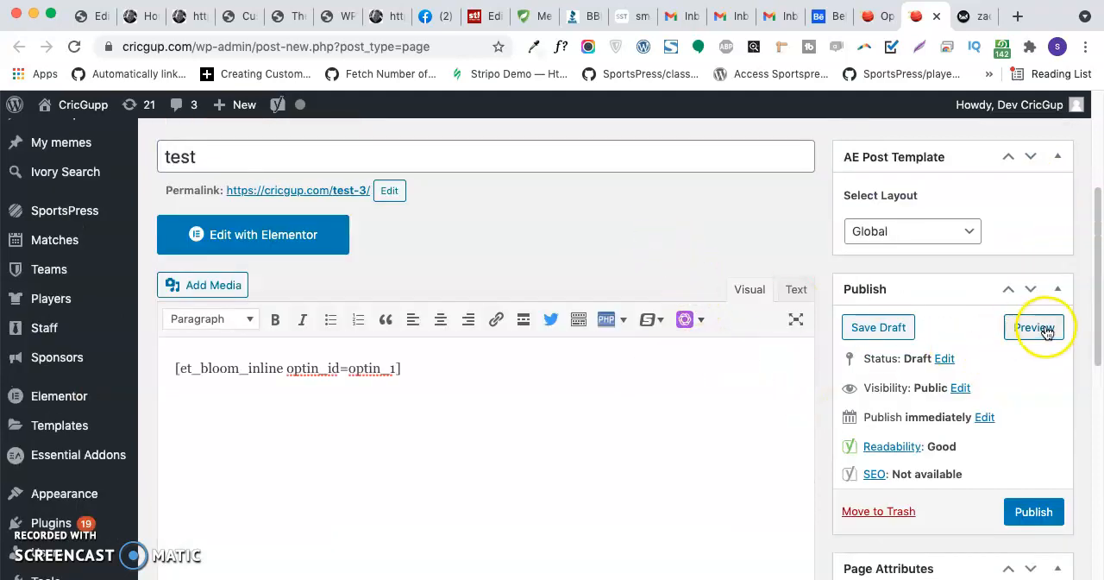
left_click(1042, 328)
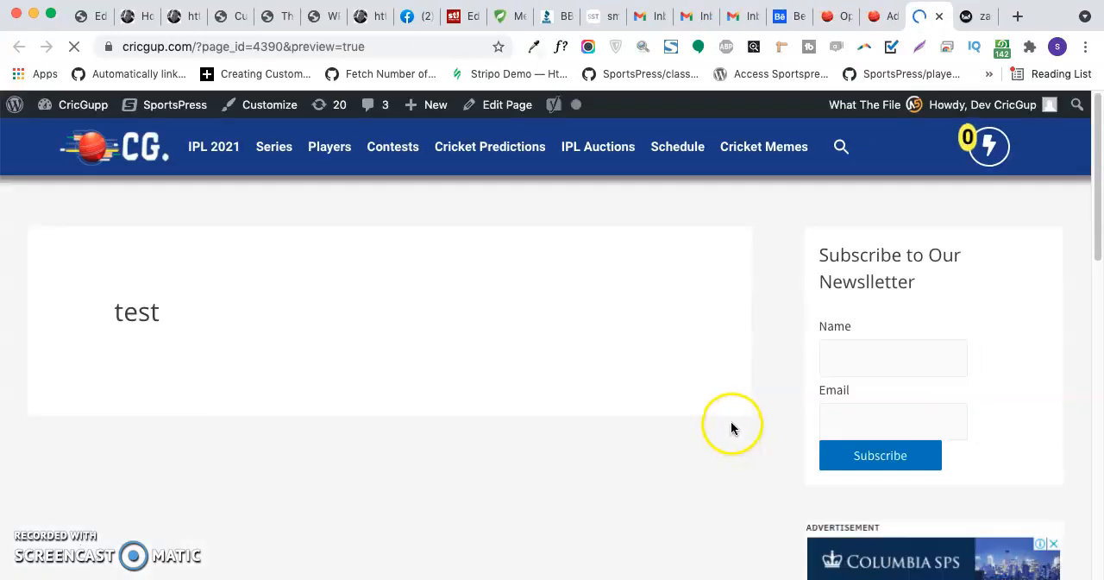
- Examine the newsletter optin on the page preview, including its heading, border, input fields and submit button
scroll(651, 413, "down", 5)
scroll(642, 407, "up", 5)
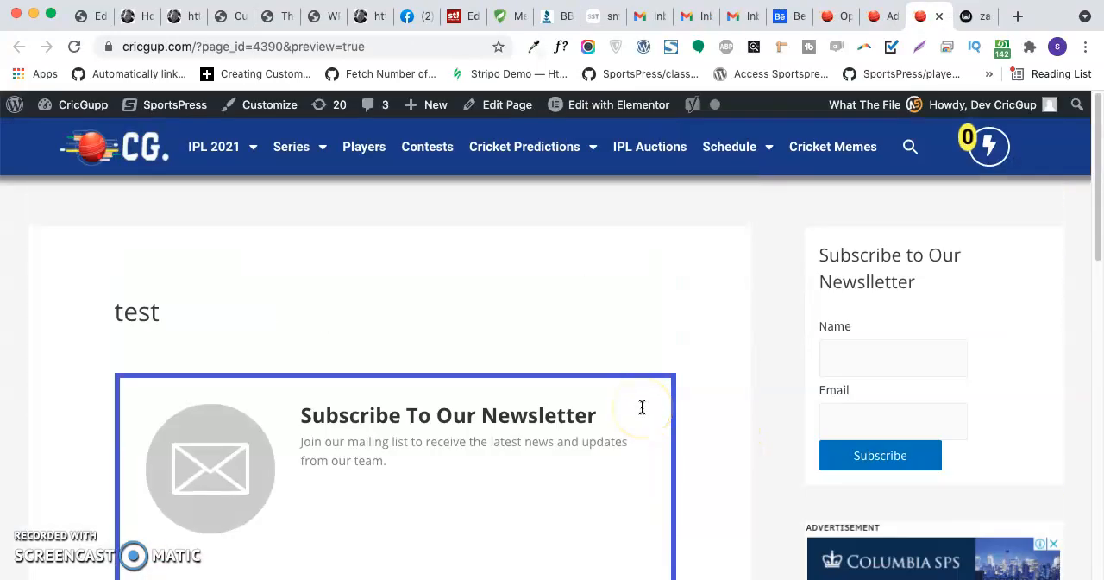
scroll(641, 406, "down", 2)
scroll(517, 388, "down", 5)
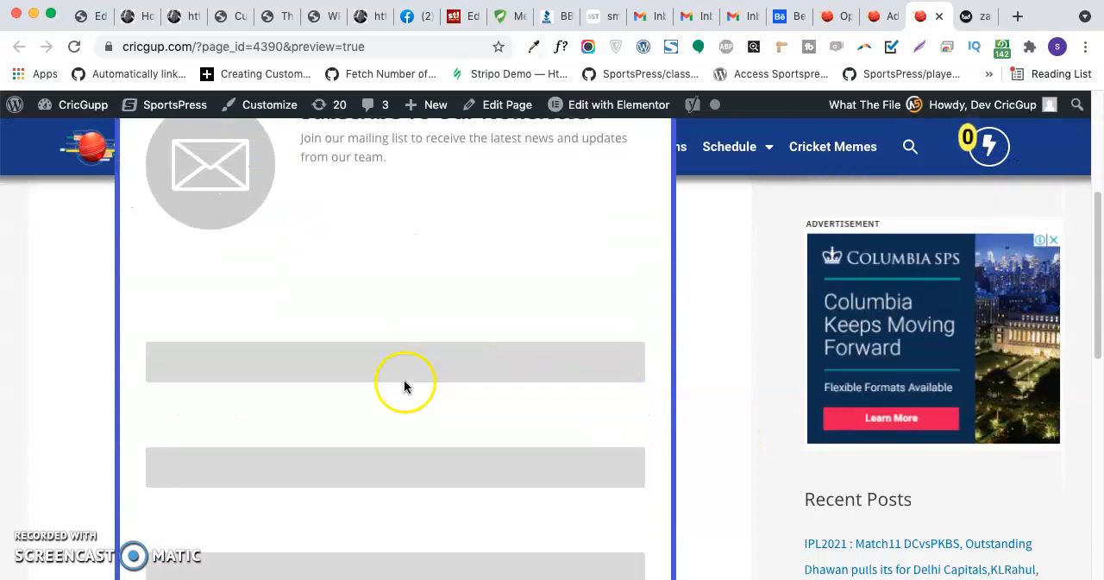
scroll(328, 345, "up", 5)
scroll(323, 349, "down", 5)
scroll(323, 346, "down", 4)
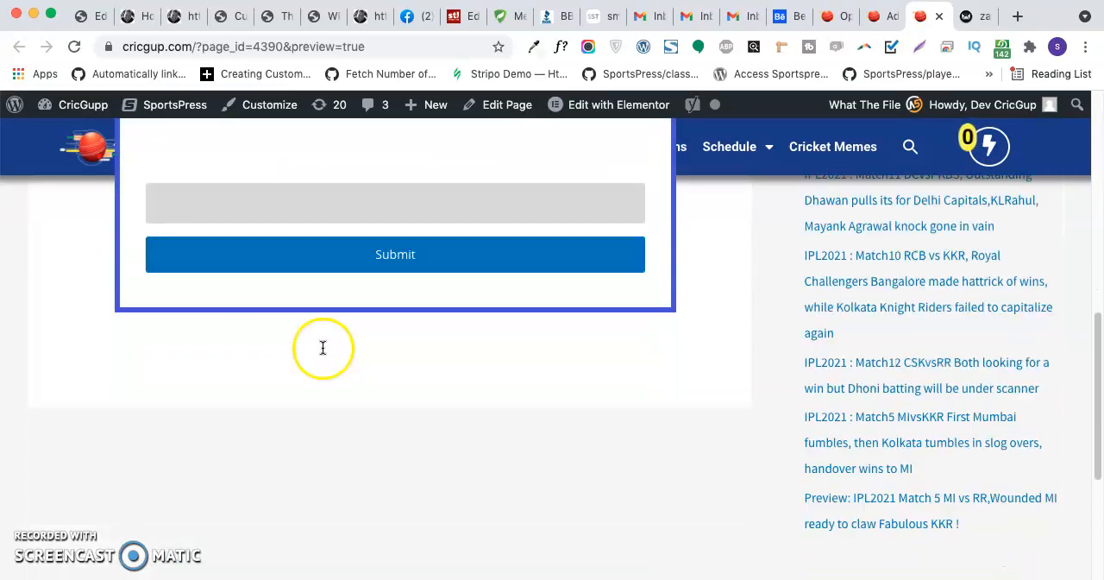
scroll(322, 347, "up", 5)
- Enter a test email address in the first field of the newsletter form and leave the second field empty
left_click(279, 373)
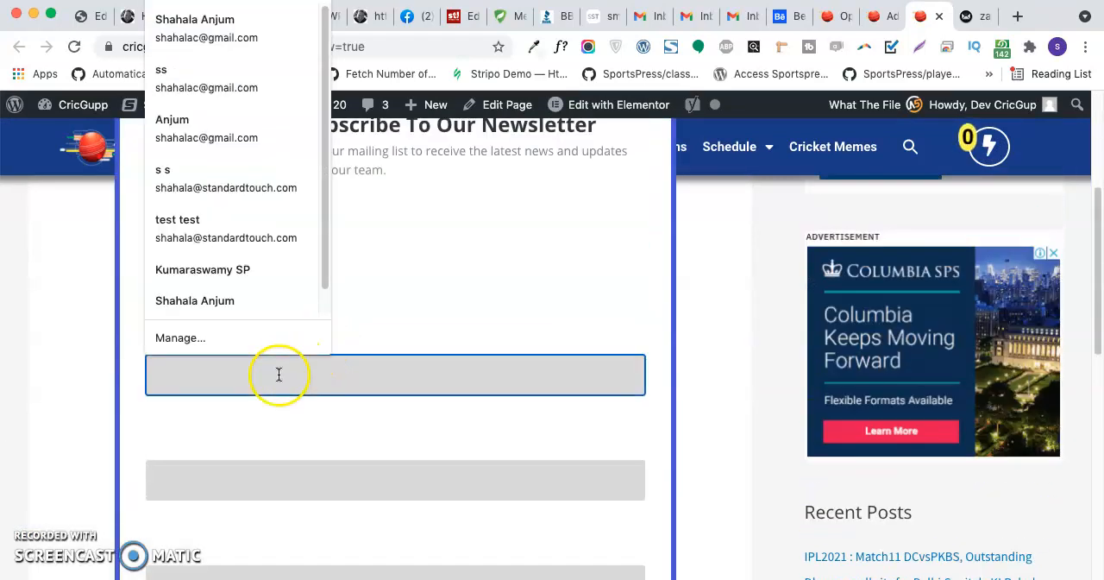
left_click(559, 314)
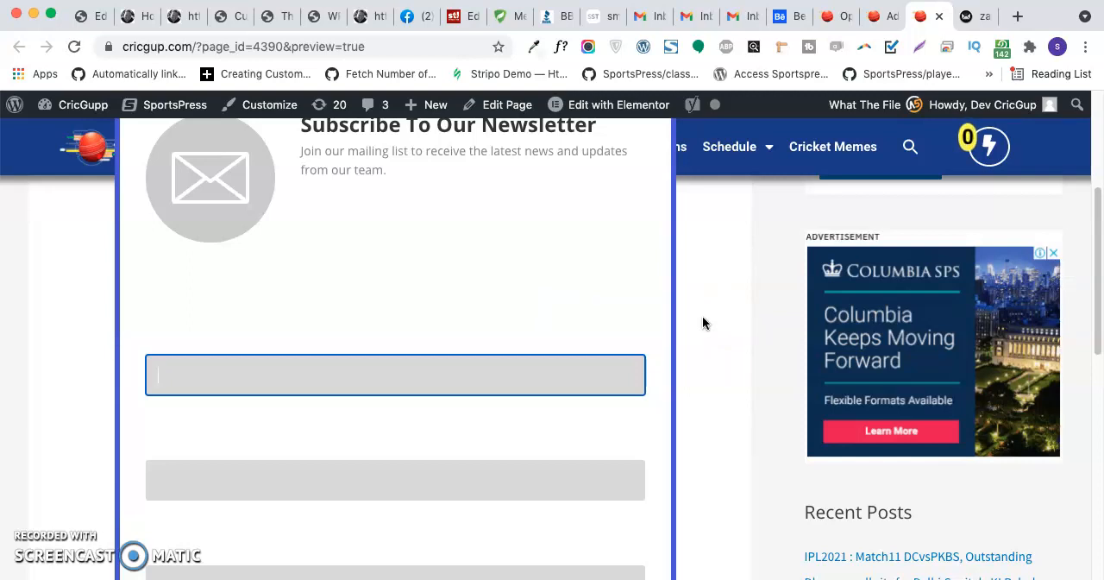
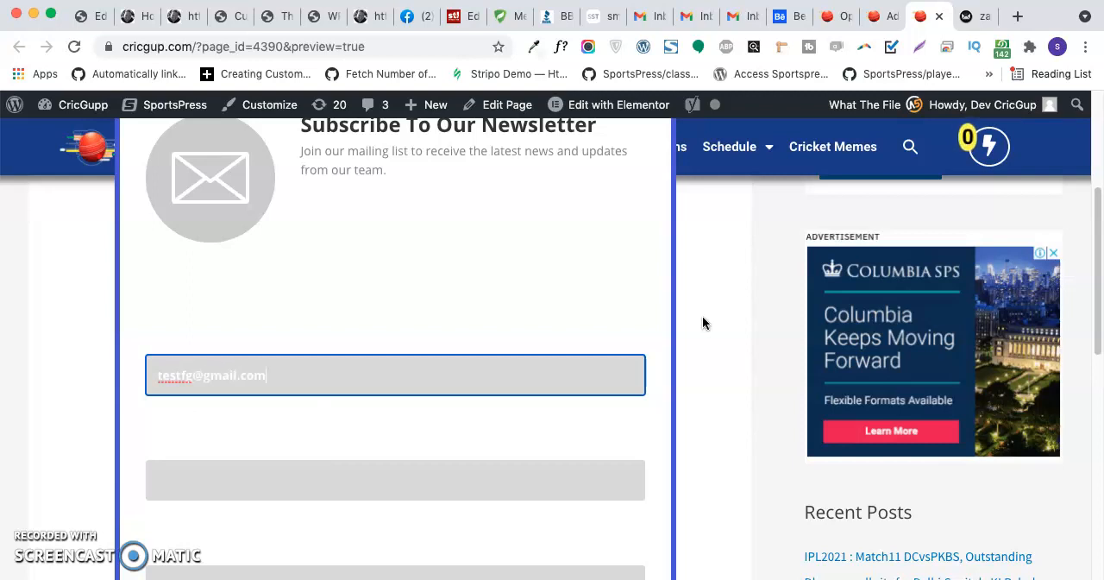
key("Tab")
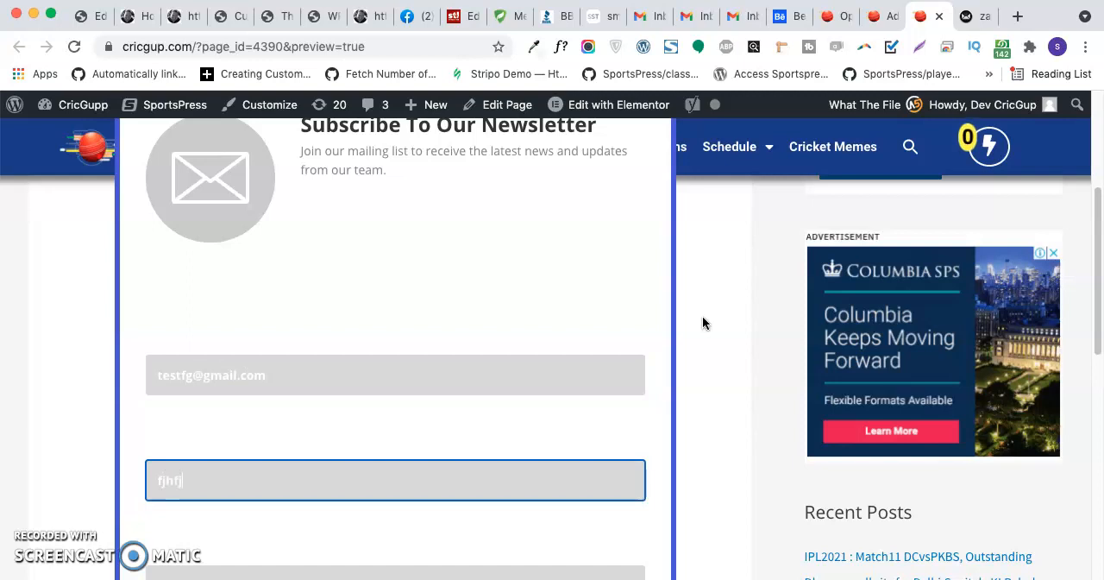
key("BackSpace")
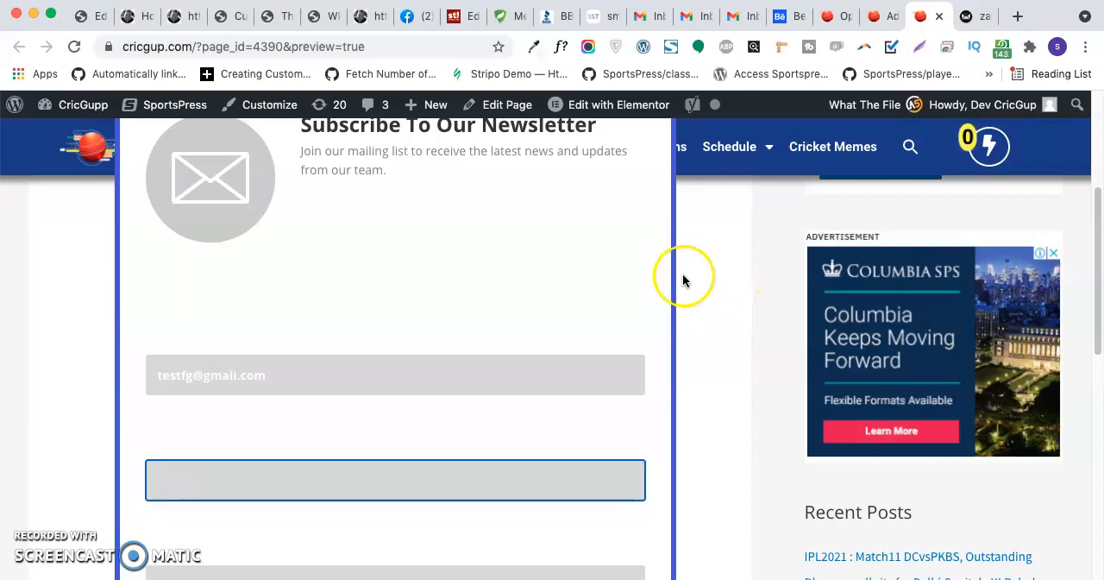
- Enter "dxe" in the second field of the newsletter form and a test number in the third field
scroll(621, 324, "down", 3)
left_click(263, 407)
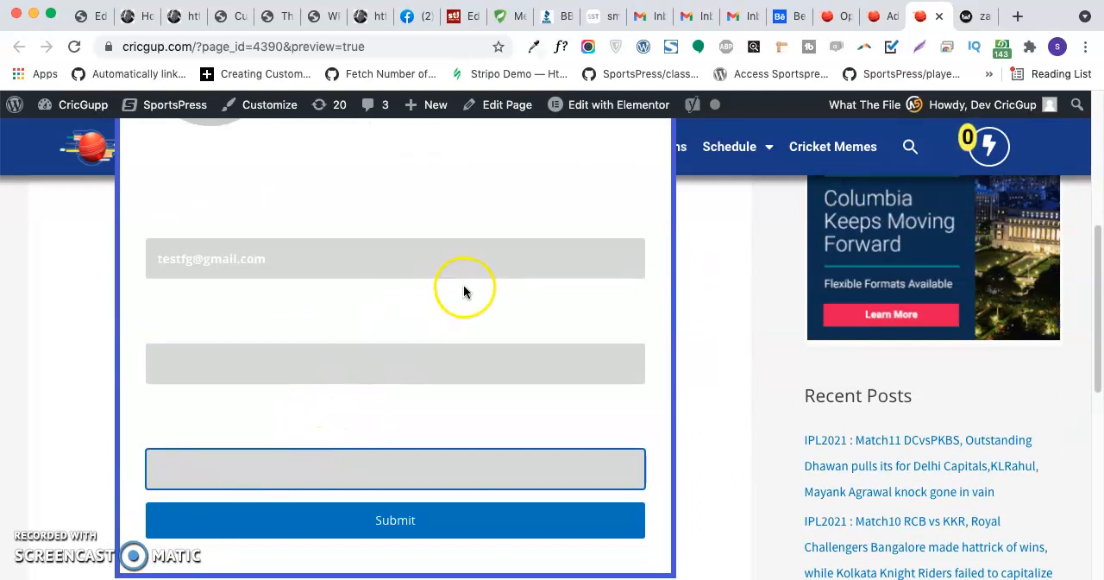
left_click(257, 363)
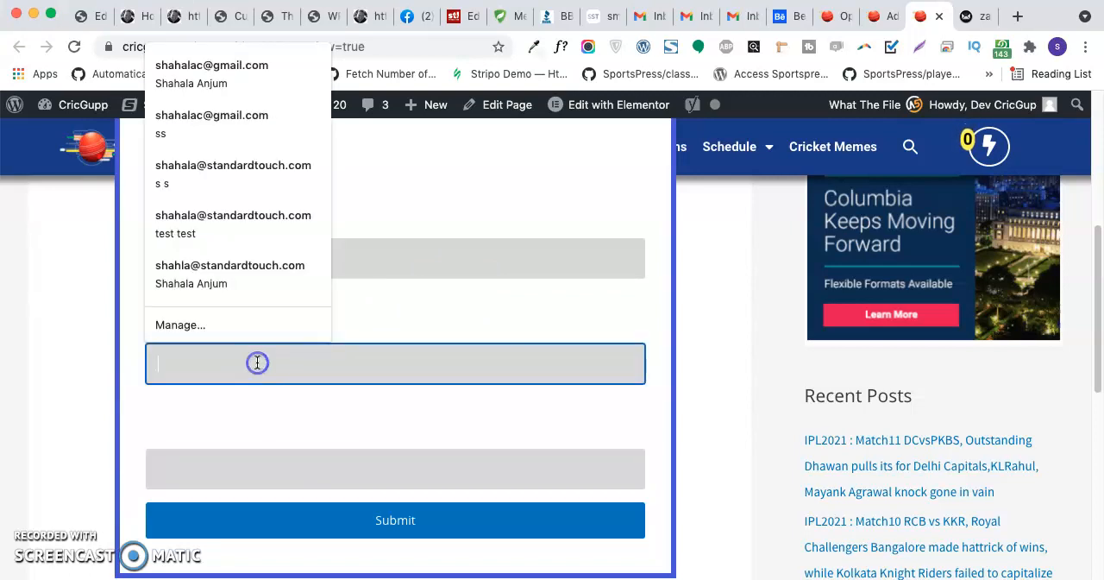
left_click(411, 349)
type("dx")
left_click(290, 467)
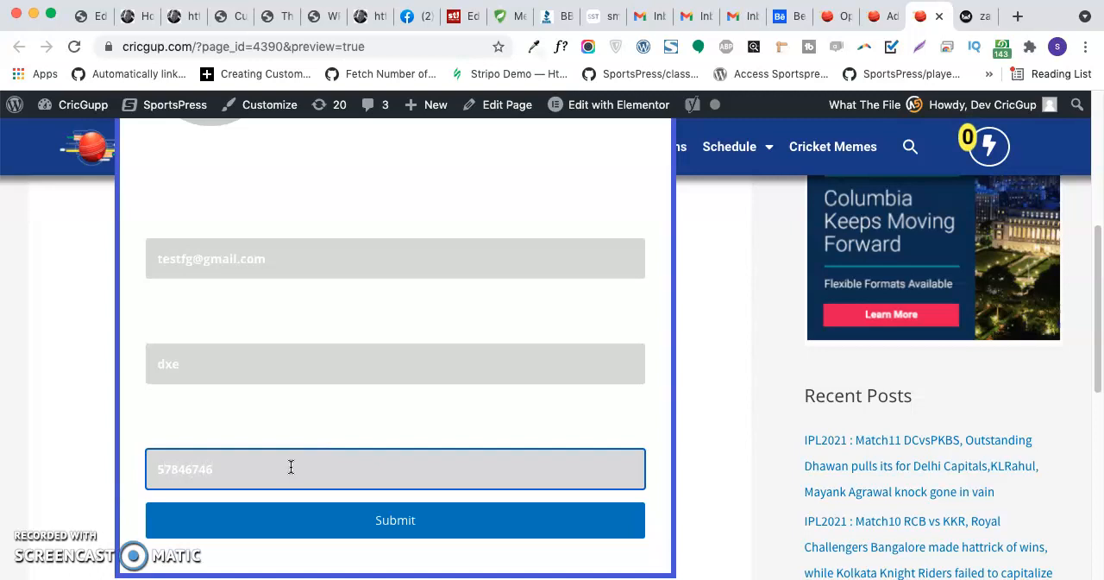
- Try to submit the newsletter form and complete the second field's entry into a full email address
left_click(426, 525)
left_click(383, 505)
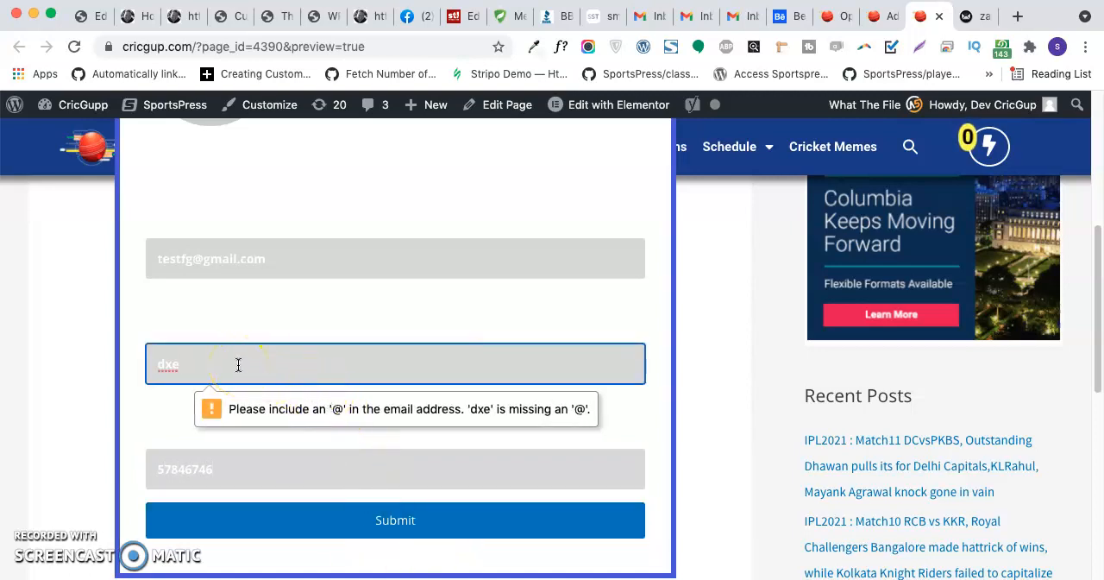
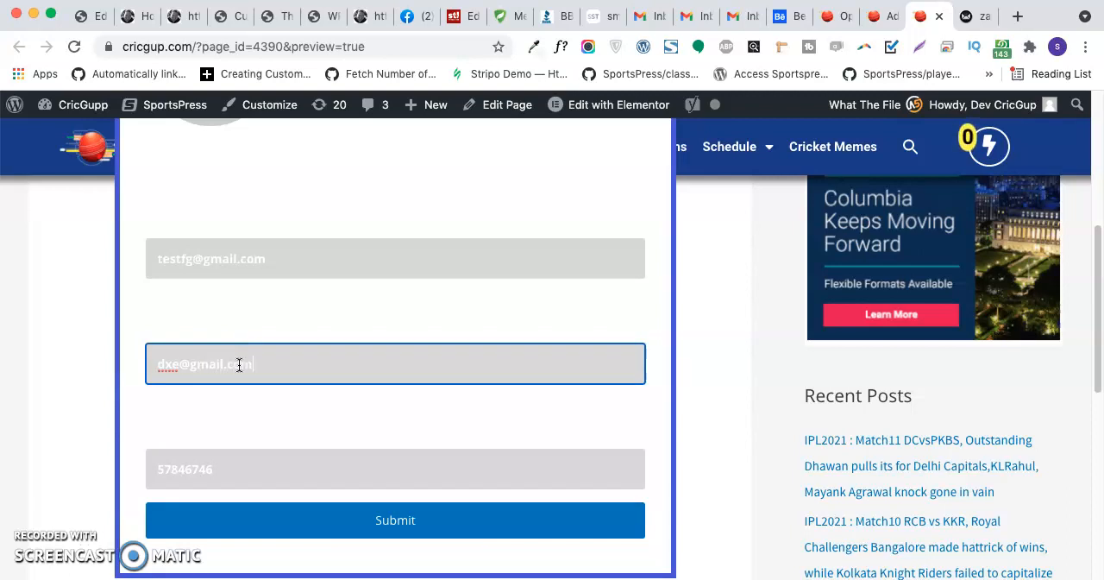
- Submit the newsletter form and open the Blog Zademartin subscriber list of the zmartin contest brand in Sendy
left_click(314, 519)
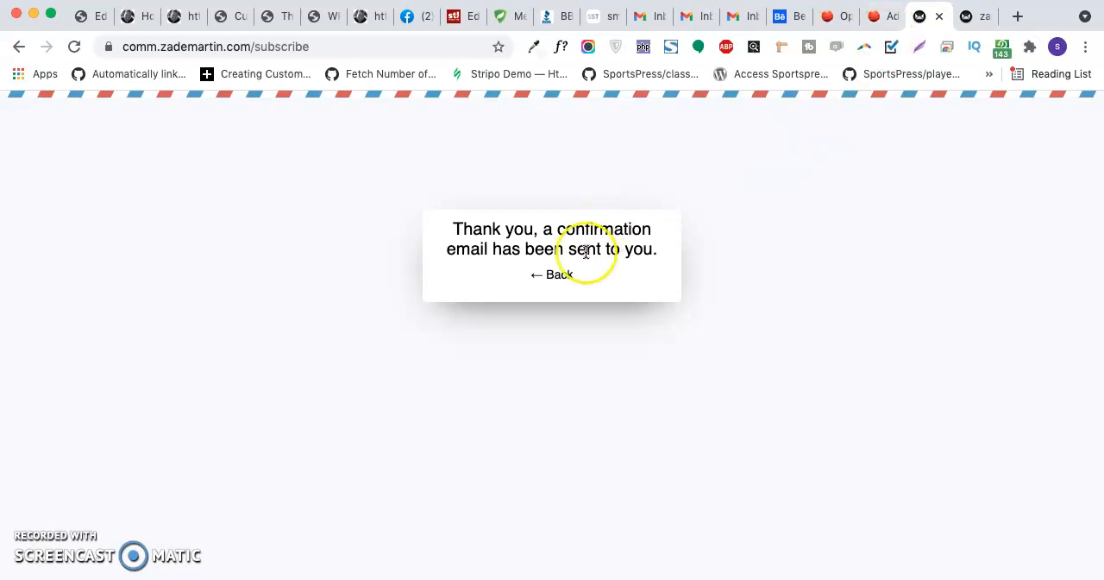
left_click(967, 17)
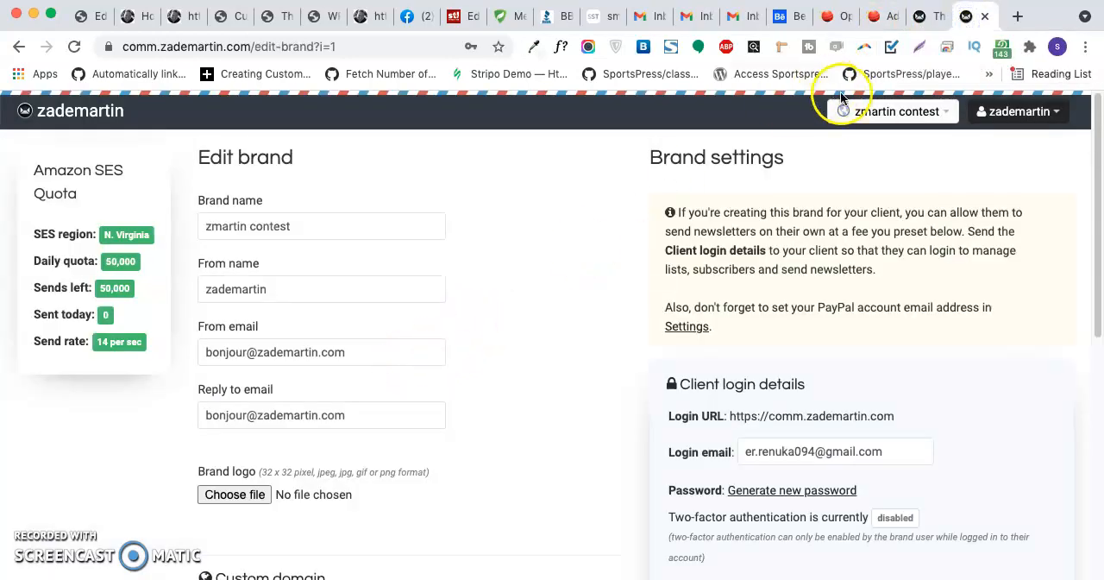
left_click(924, 117)
left_click(884, 156)
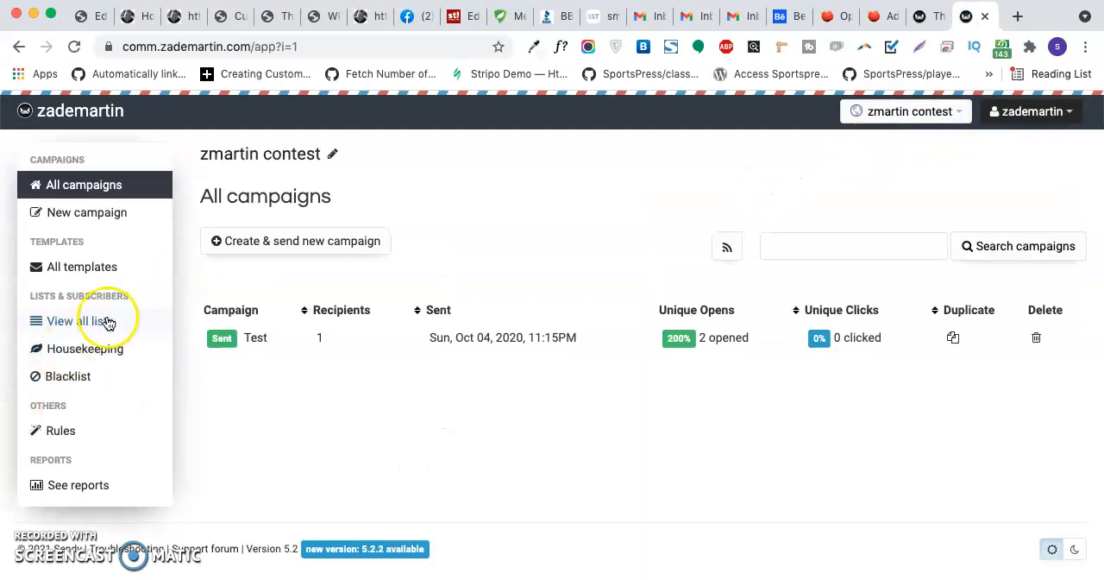
left_click(86, 326)
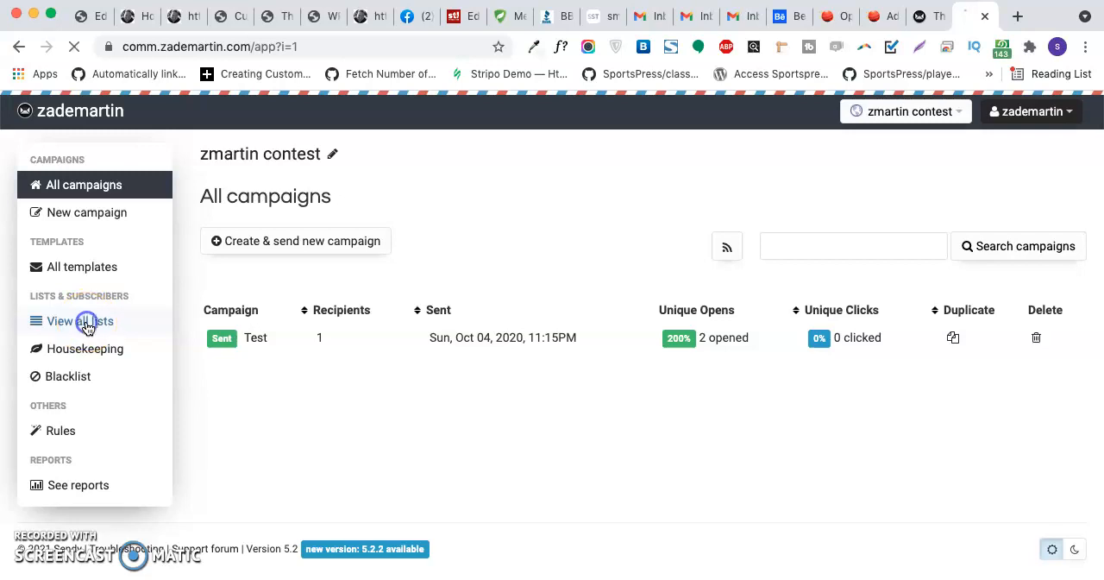
left_click(323, 423)
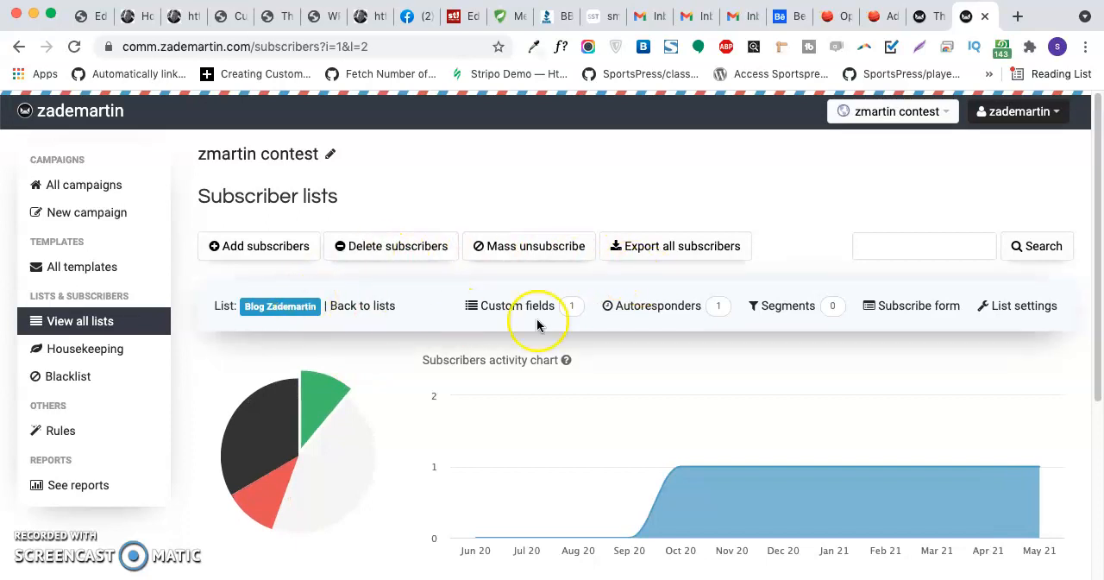
- Check the newest entry in the list's subscriber table, including its name, email and last activity
scroll(621, 320, "down", 1)
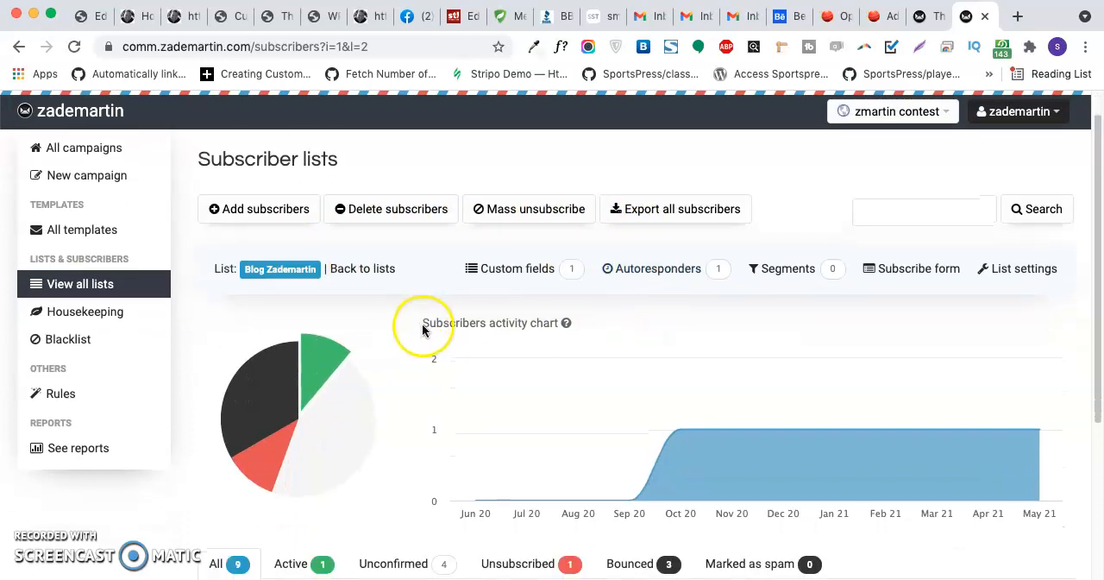
scroll(422, 324, "down", 5)
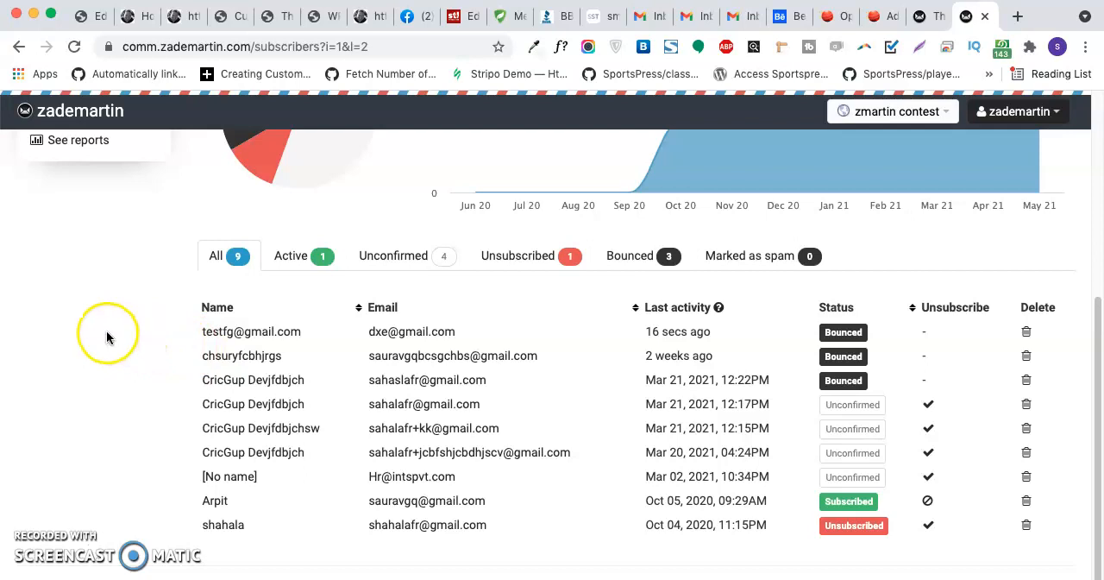
left_click_drag(193, 331, 470, 334)
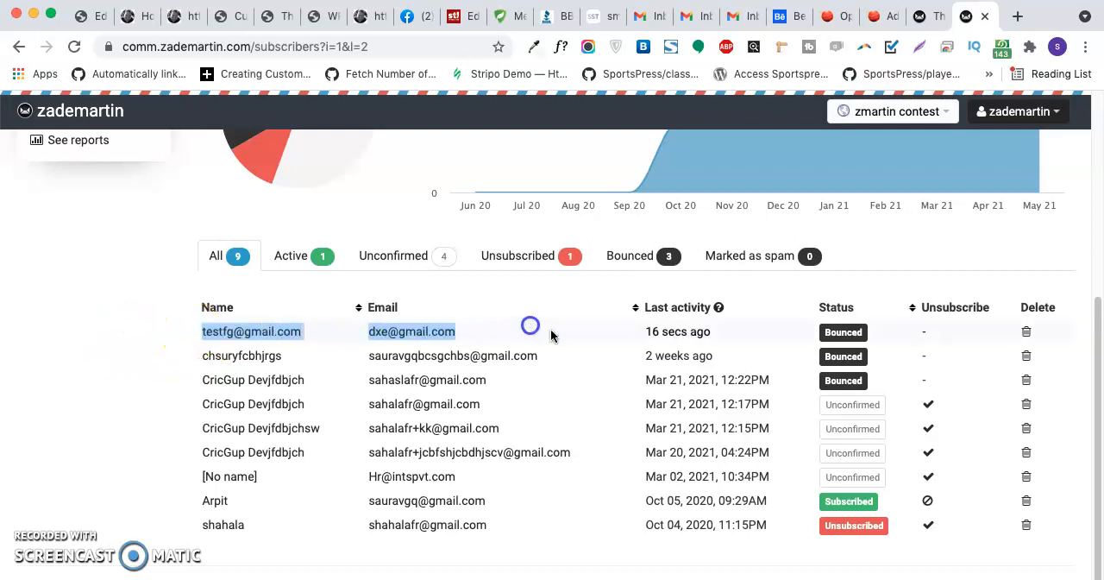
left_click_drag(646, 331, 723, 339)
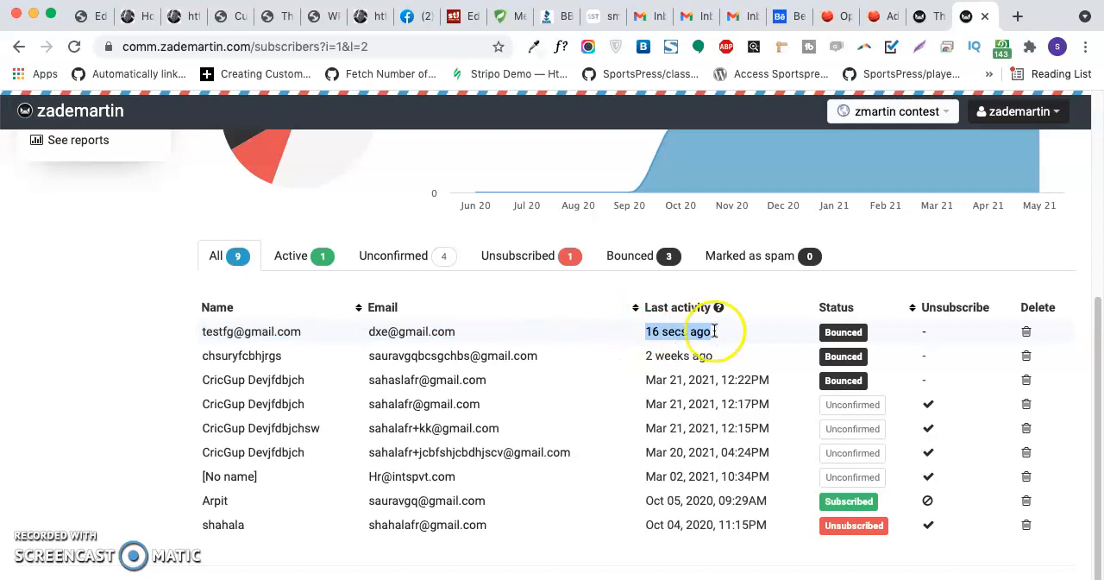
- Delete the newest test subscriber and the bounced subscriber from Mar 21, 2021, 12:22PM from all lists in the brand
left_click(1027, 333)
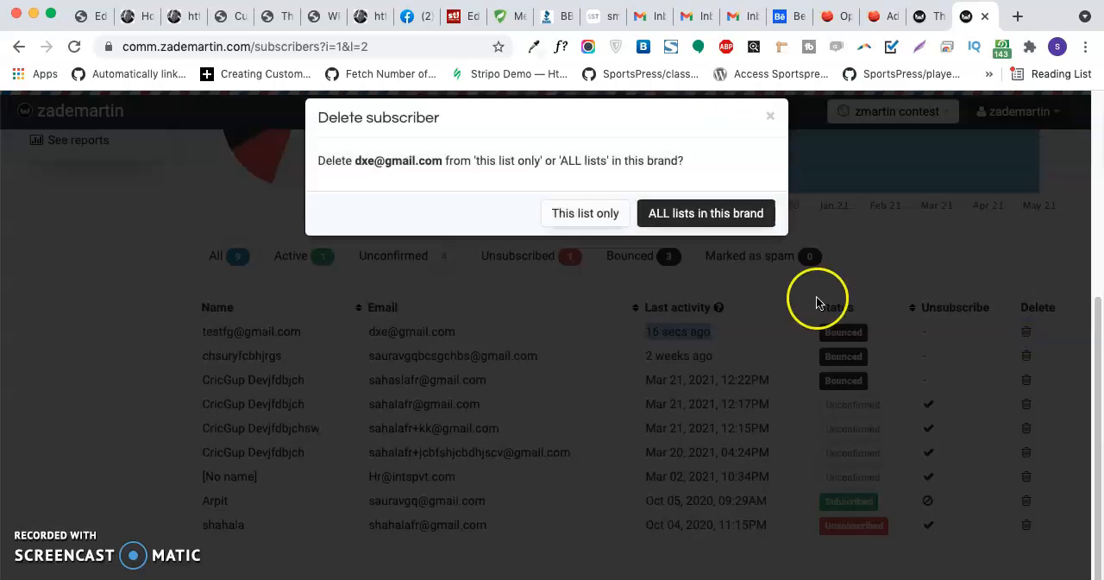
left_click(700, 223)
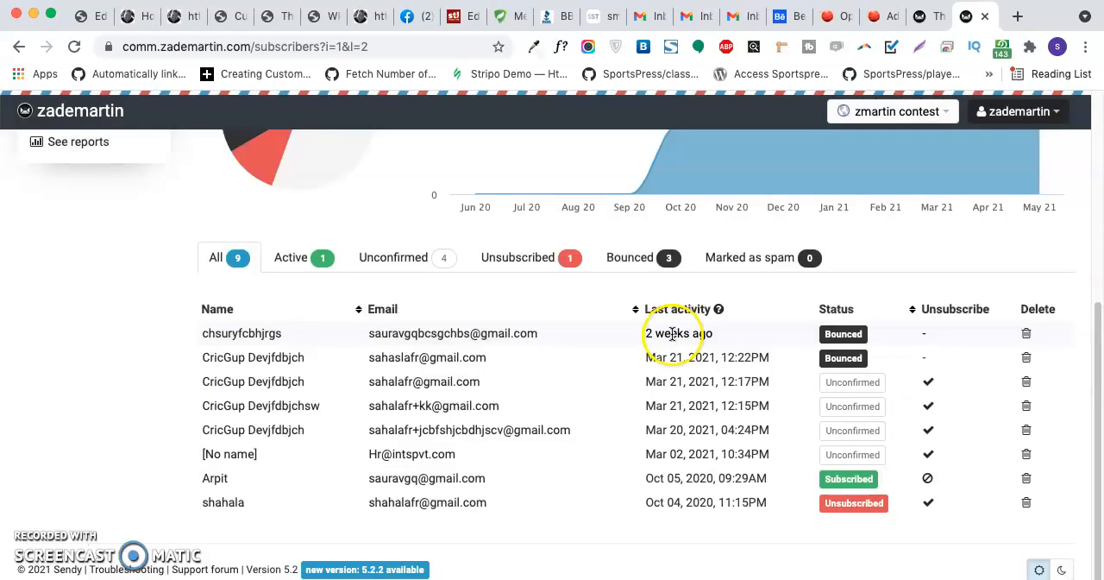
left_click(1027, 357)
left_click(709, 222)
scroll(661, 358, "up", 4)
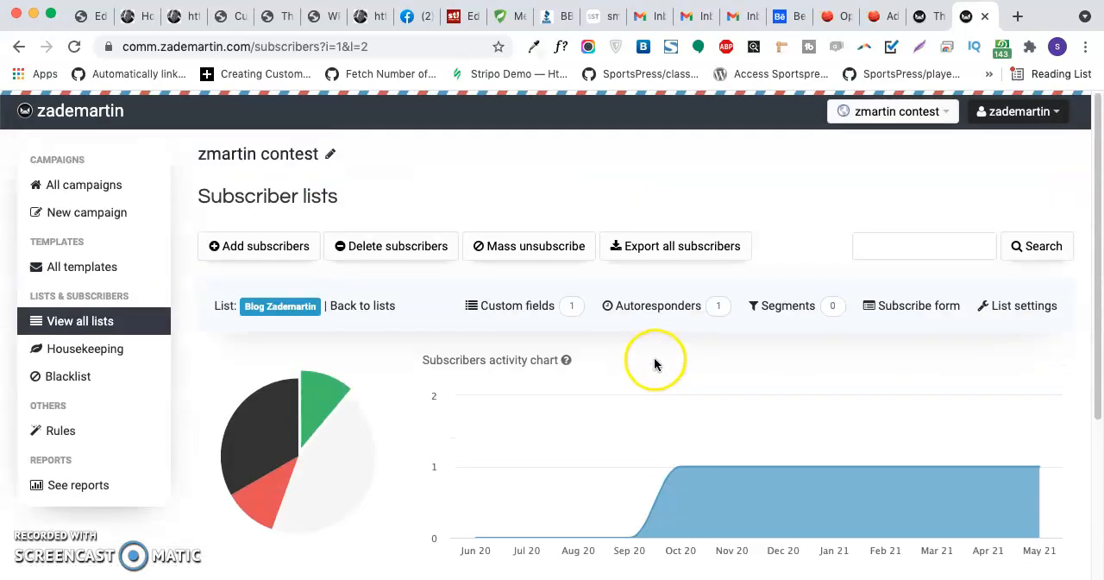